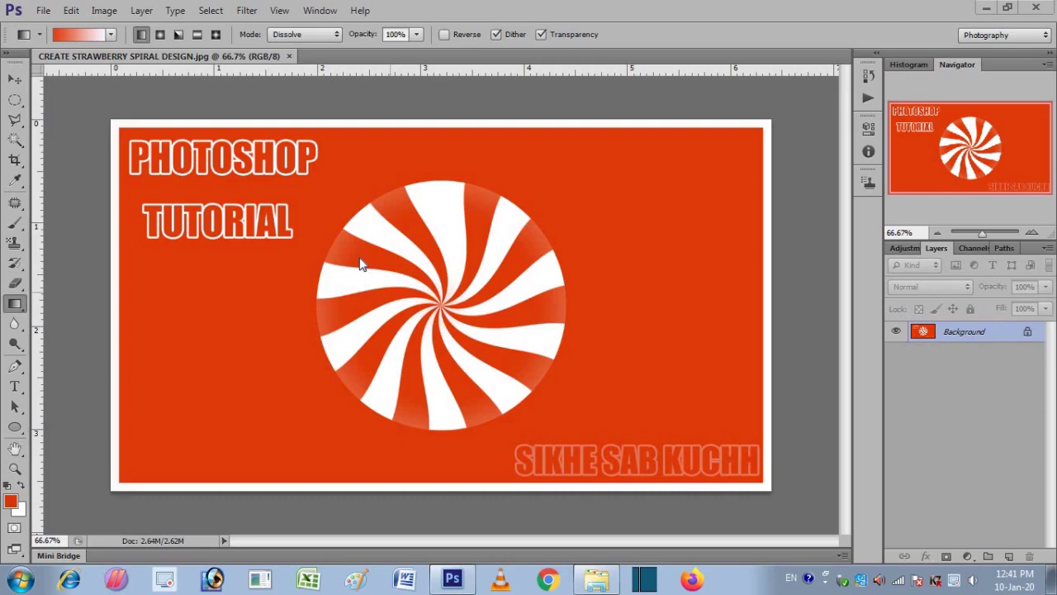
Create a custom 6 × 6 inch RGB document at 72 ppi with a white background
key(ctrl+n)
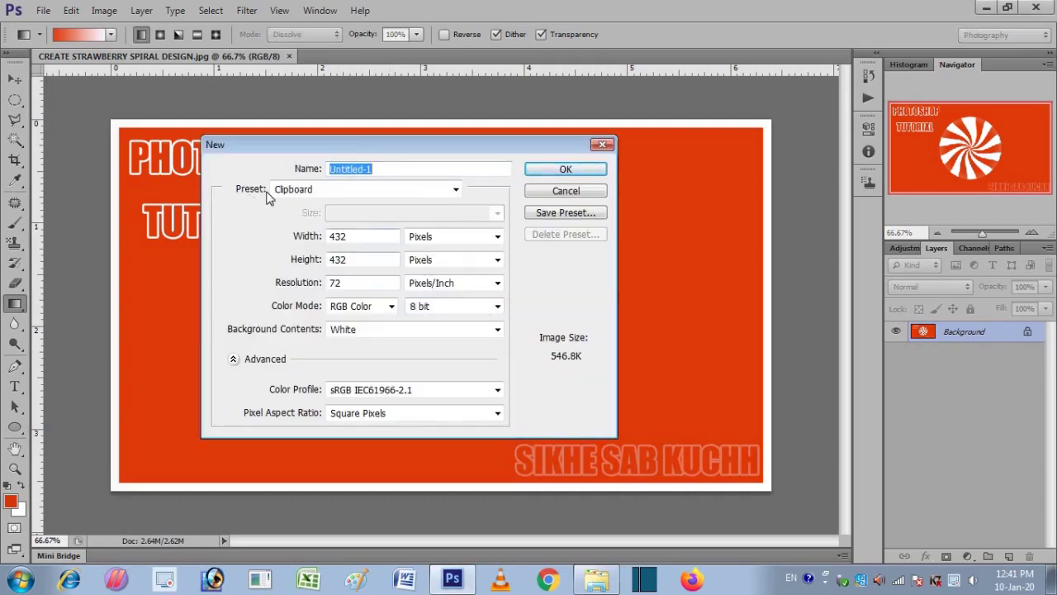
click(363, 190)
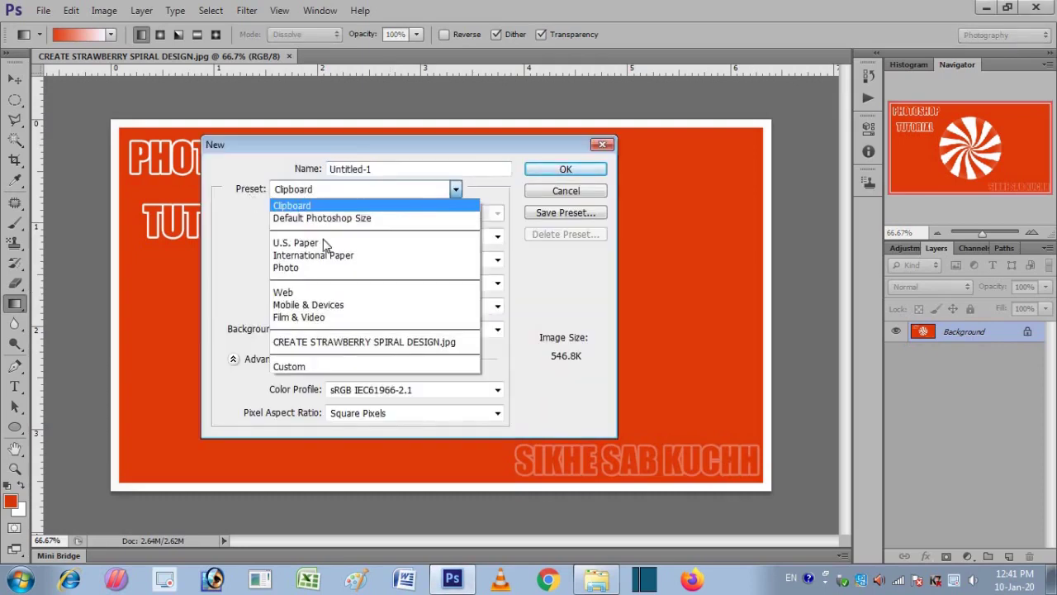
click(307, 364)
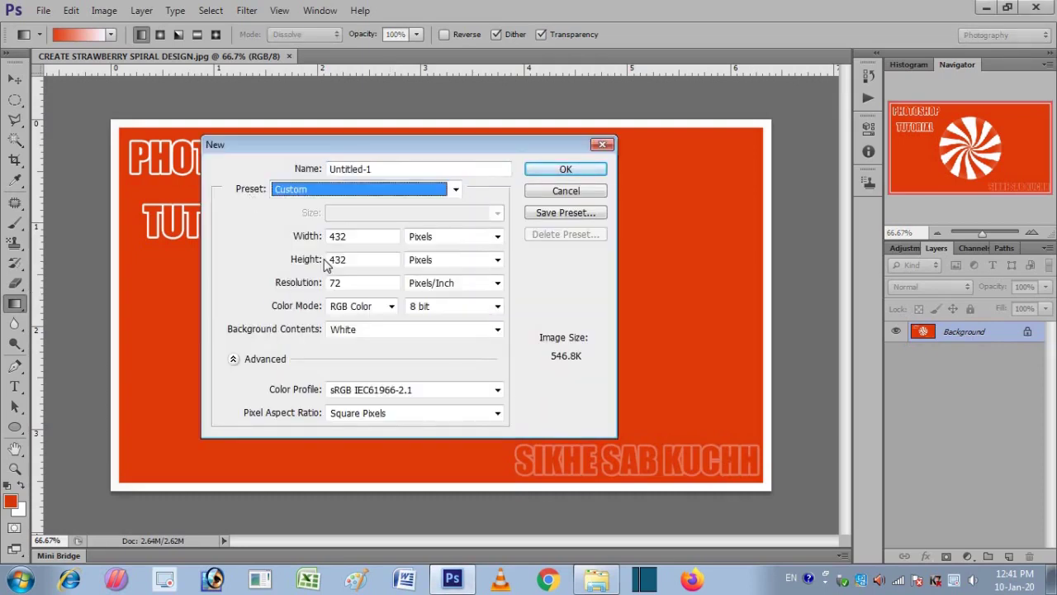
click(445, 238)
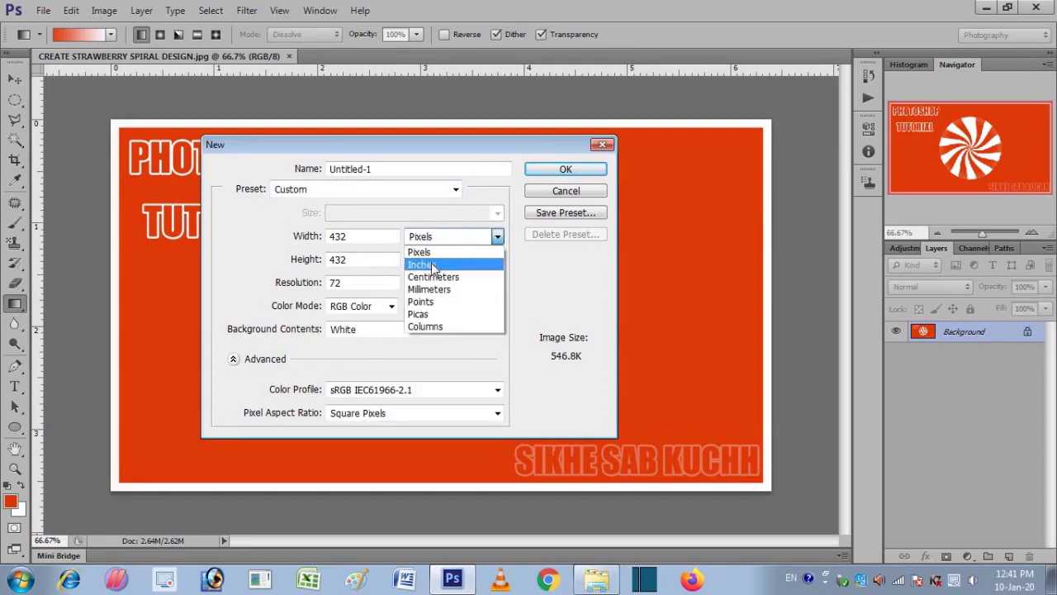
click(438, 262)
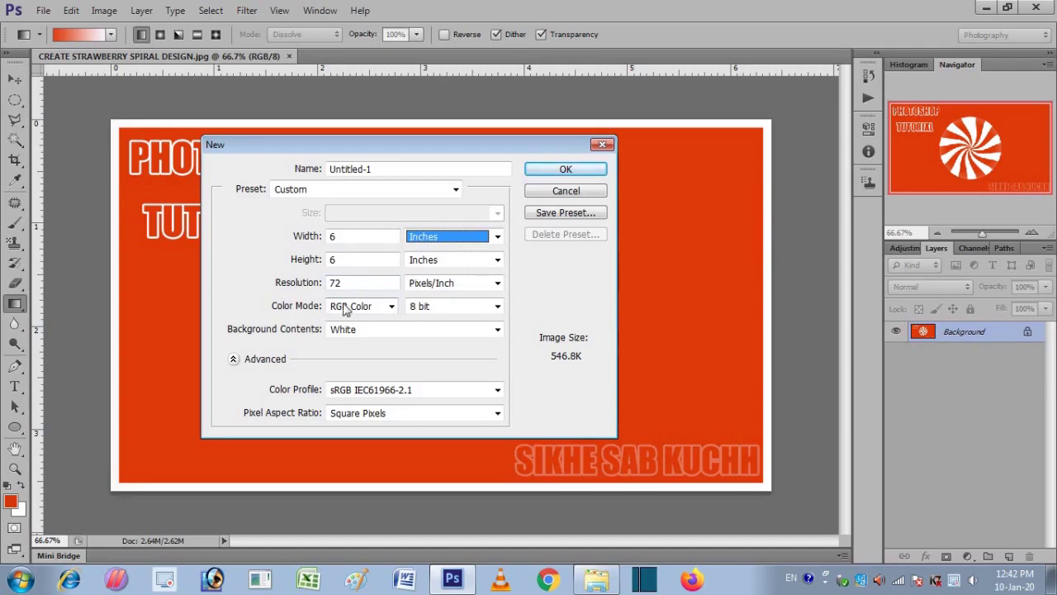
click(363, 306)
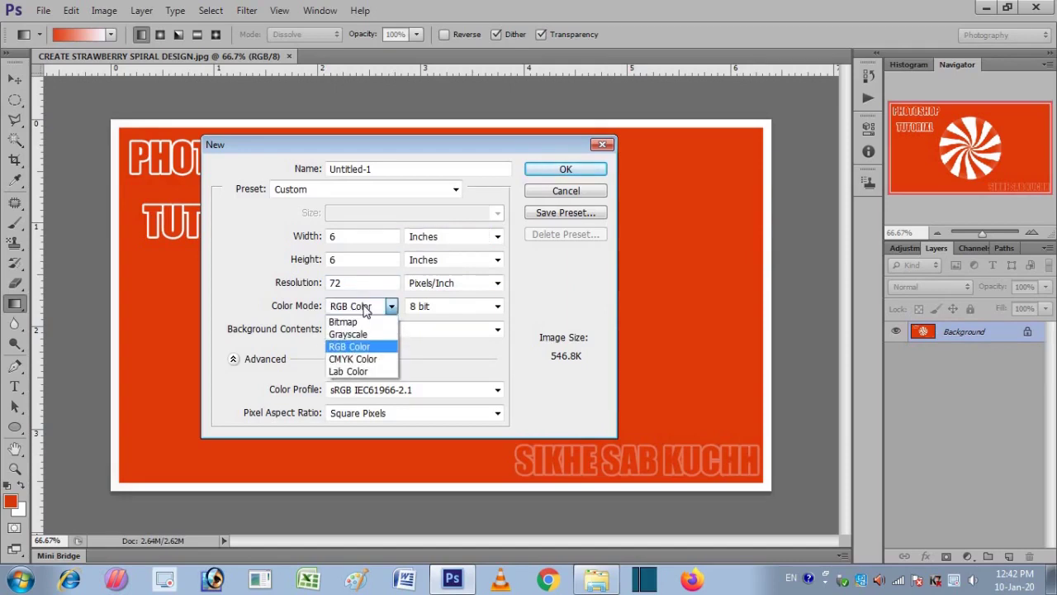
click(355, 348)
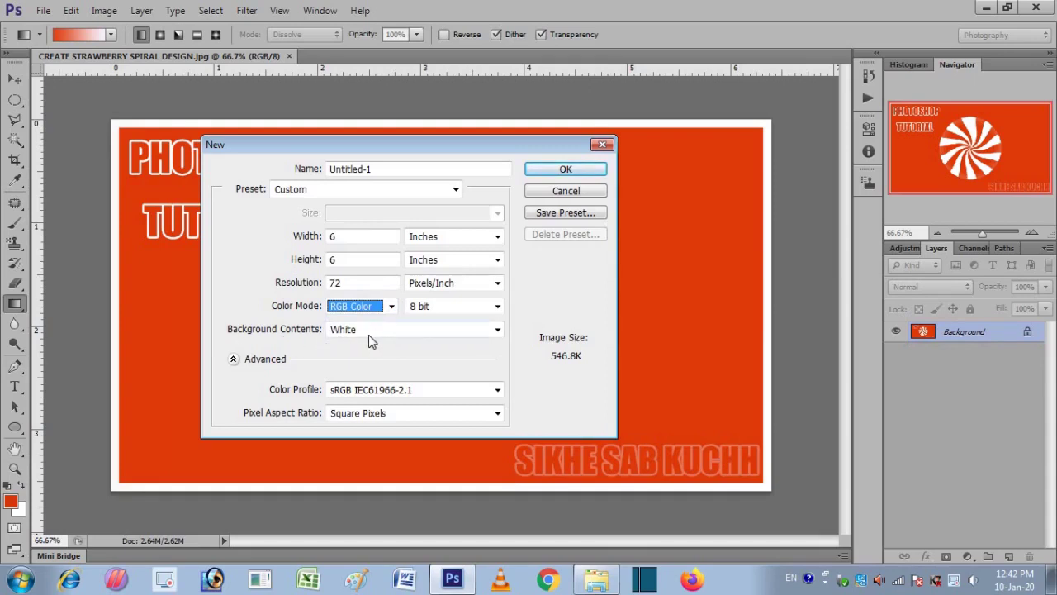
click(565, 172)
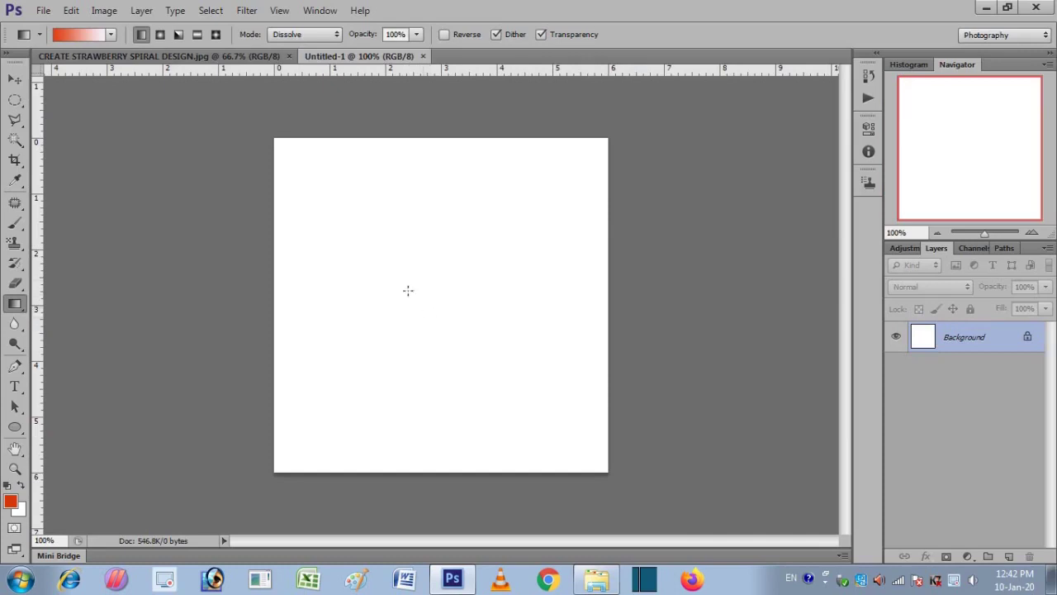
With the Gradient Tool, start from the Black, White preset and set the left stop to #d7380b
right_click(15, 306)
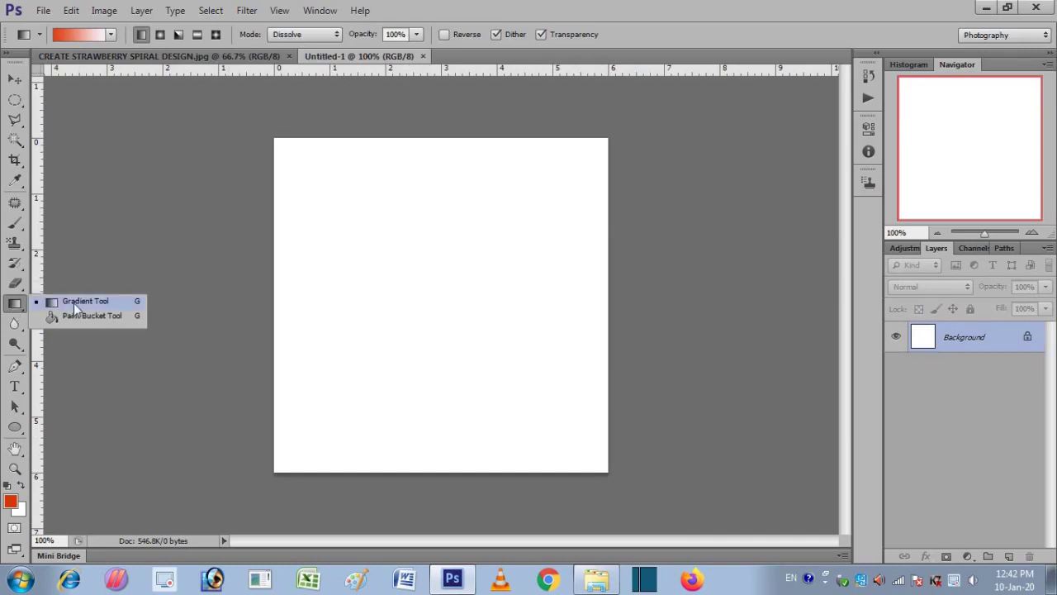
click(83, 303)
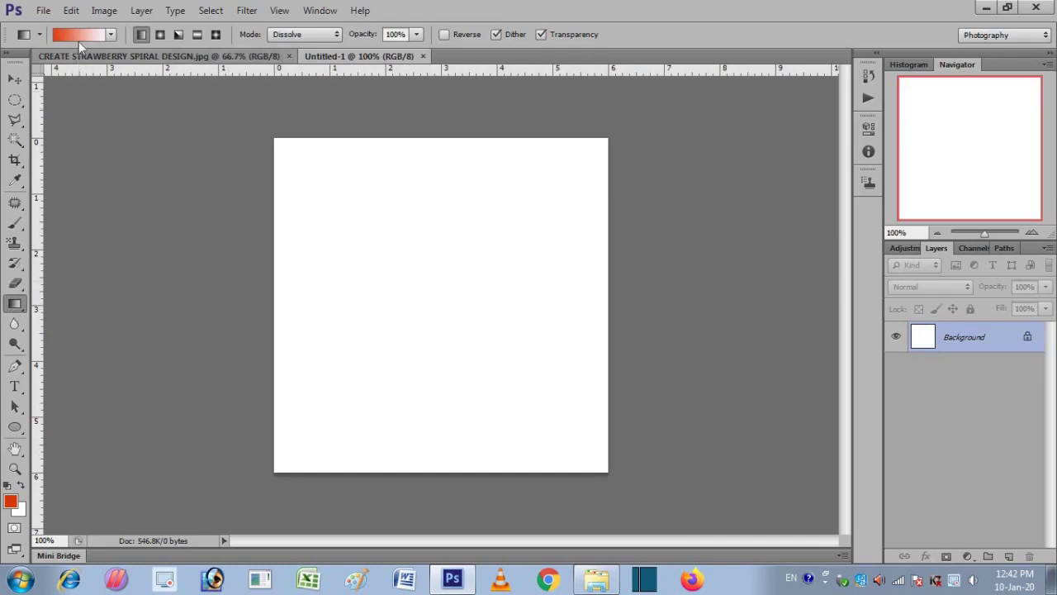
click(81, 38)
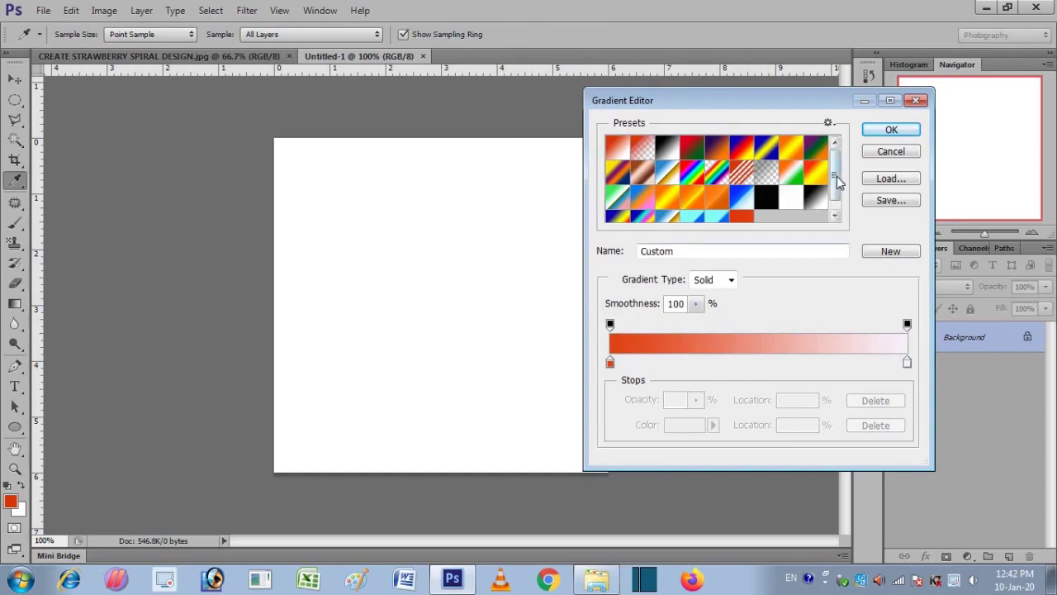
drag(836, 176, 837, 183)
click(741, 214)
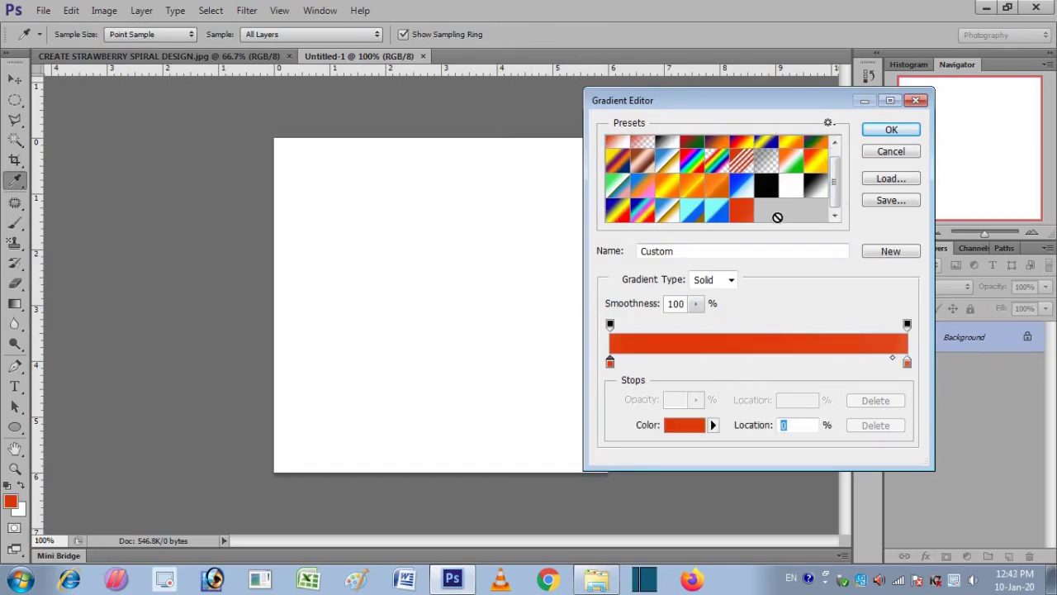
click(820, 190)
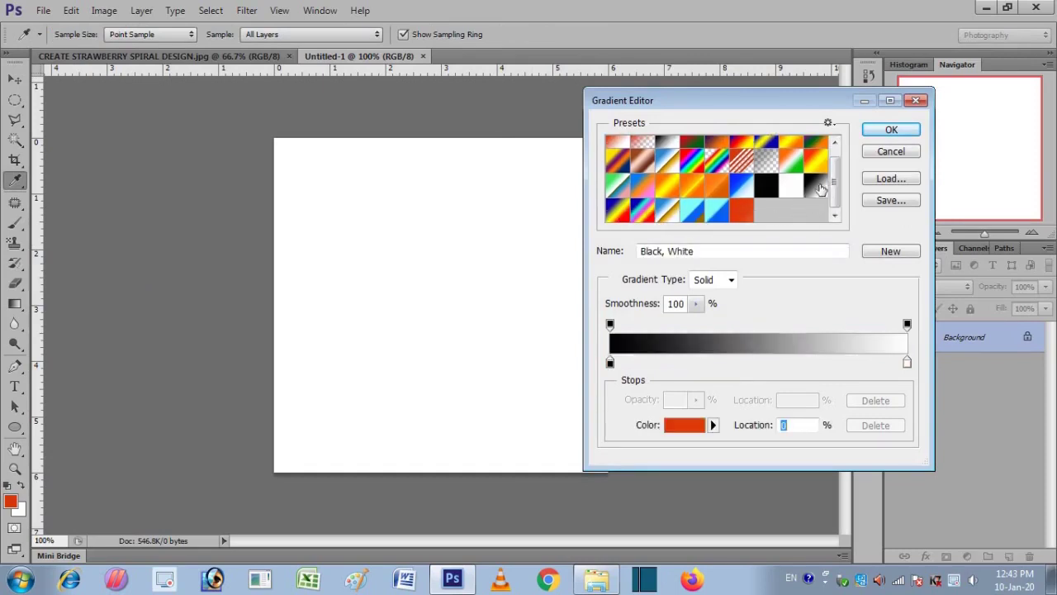
click(610, 364)
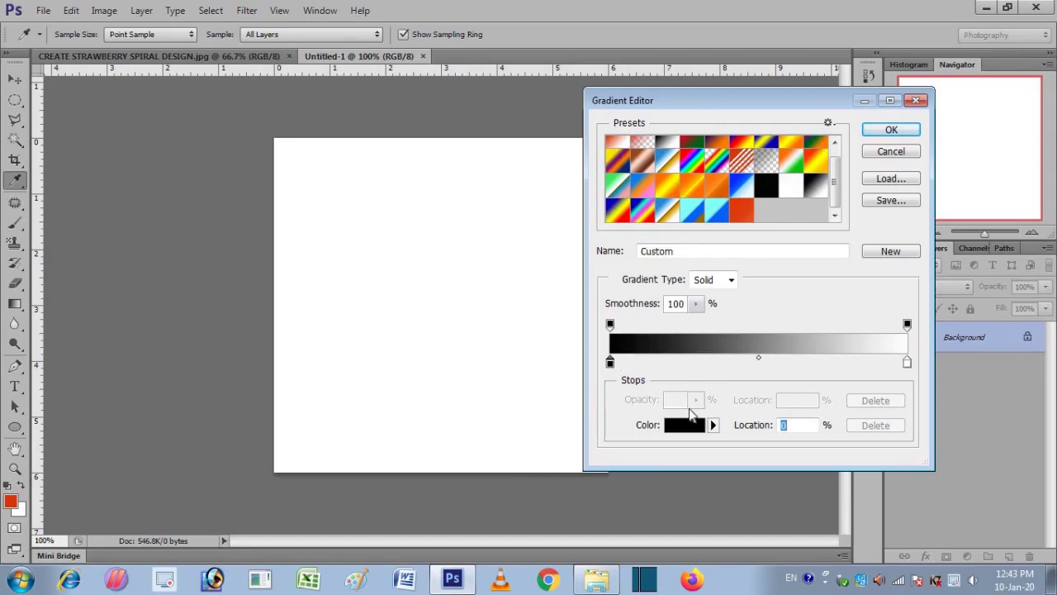
click(686, 425)
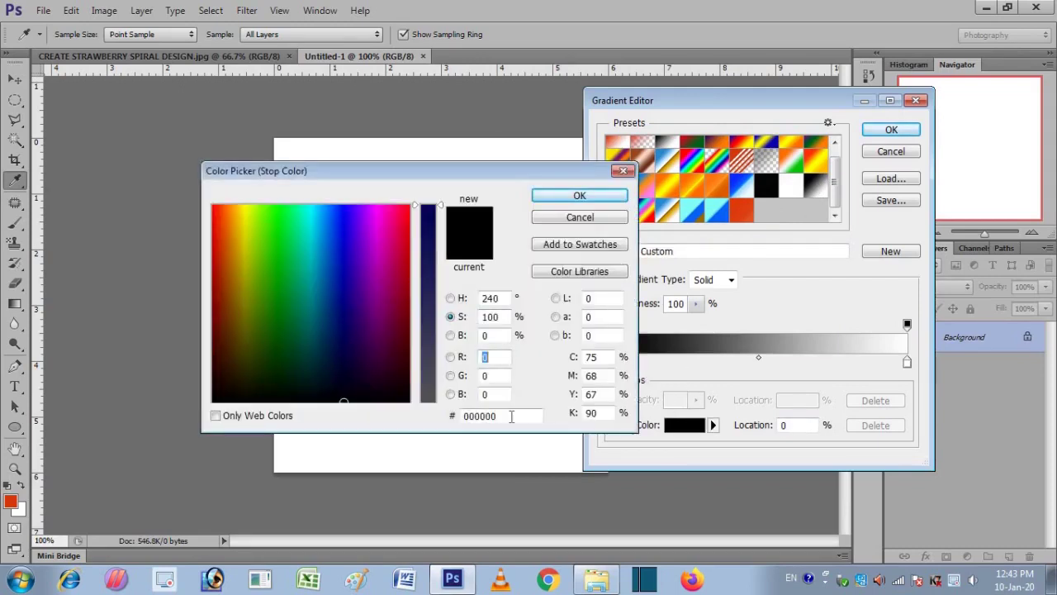
key(BackSpace)
key(BackSpace)
key(BackSpace)
text(d7)
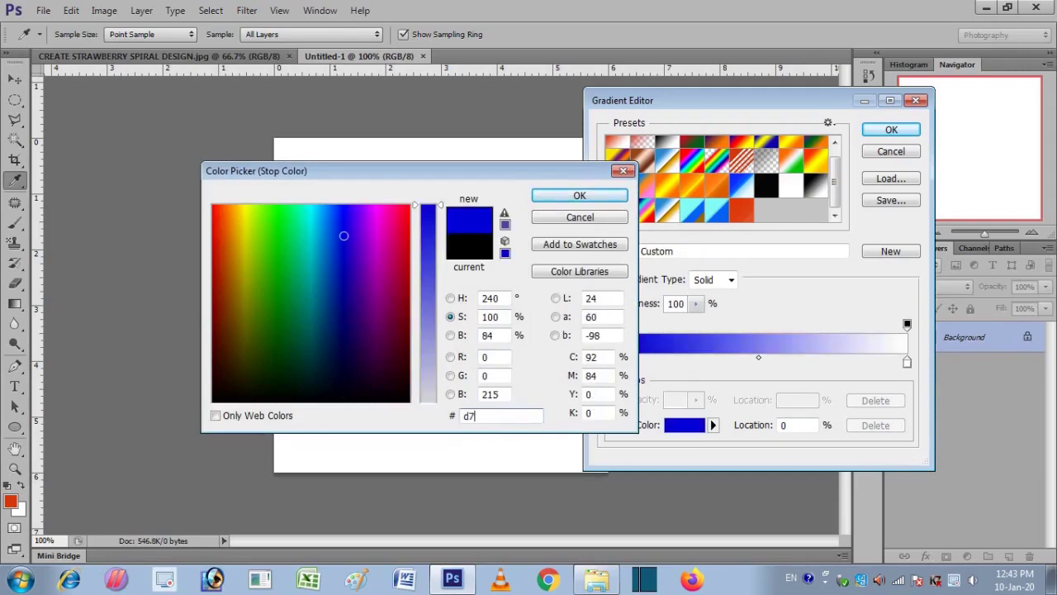
text(380)
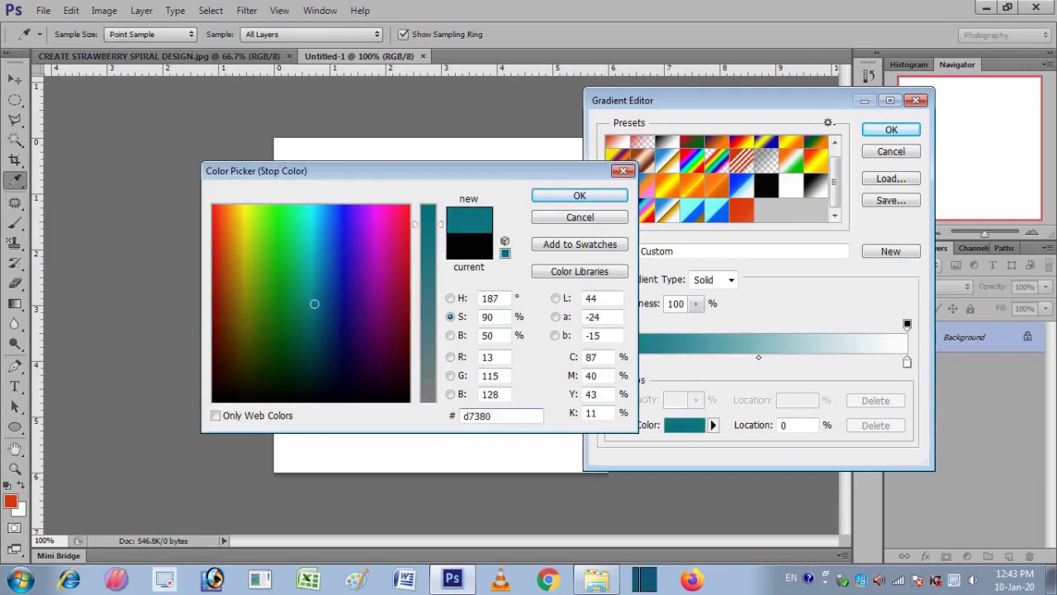
text(b)
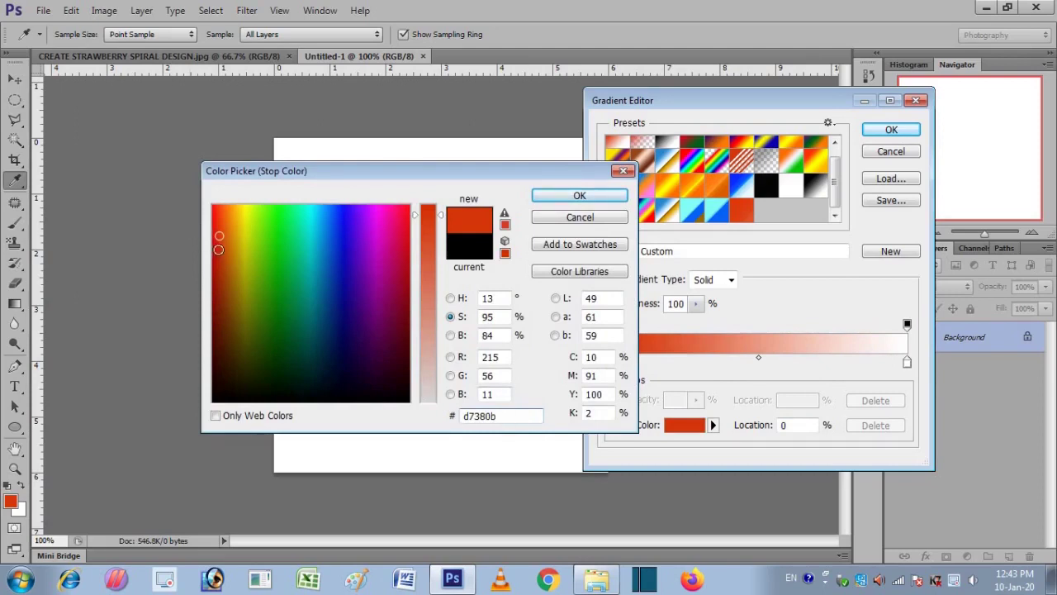
click(580, 196)
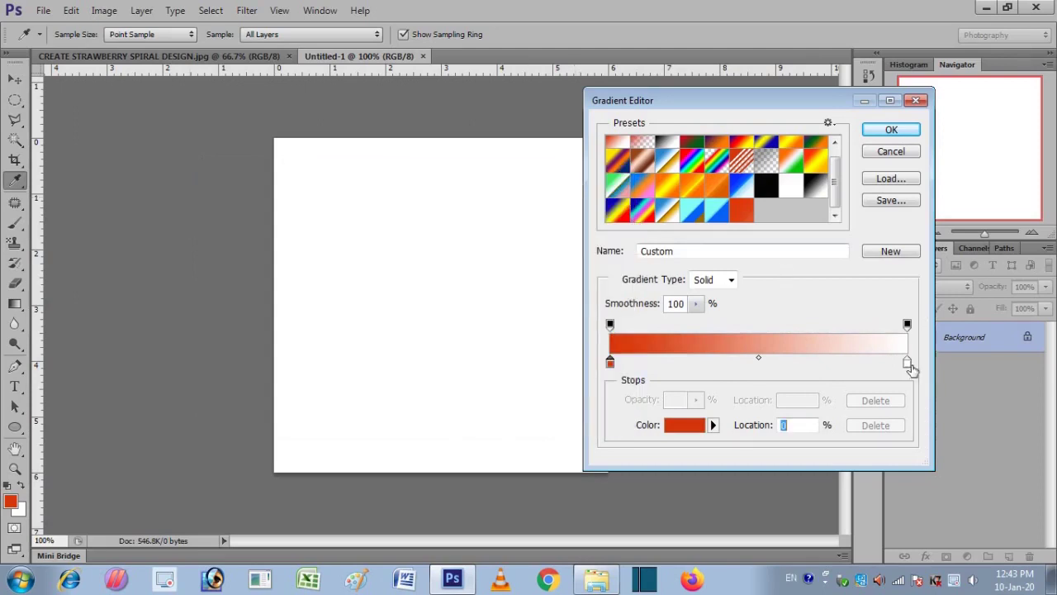
Set the right stop to off-white #f9f9f9 and drag the gradient from canvas top to bottom
click(907, 363)
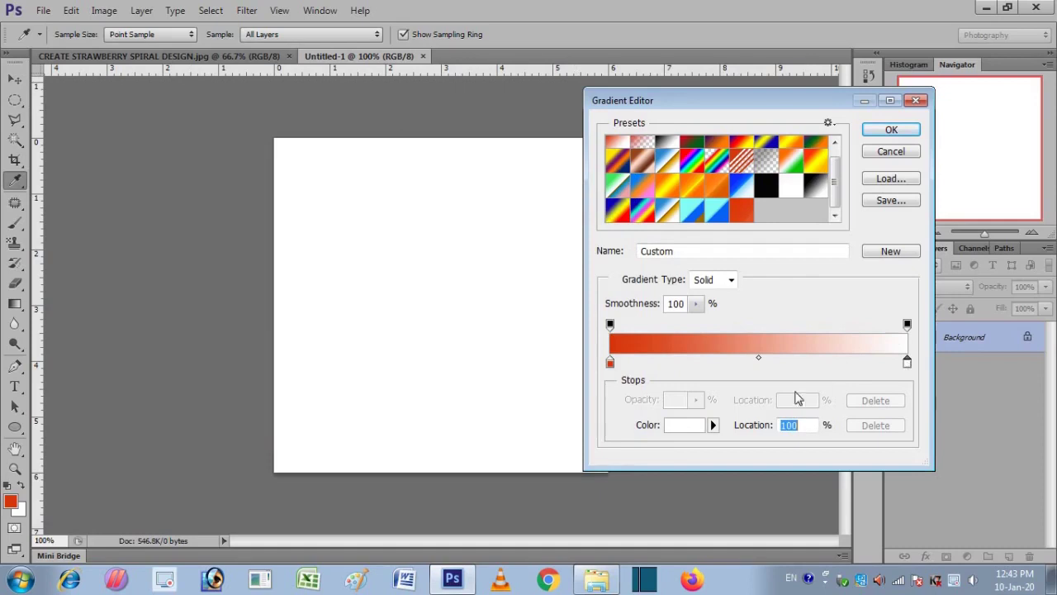
click(685, 425)
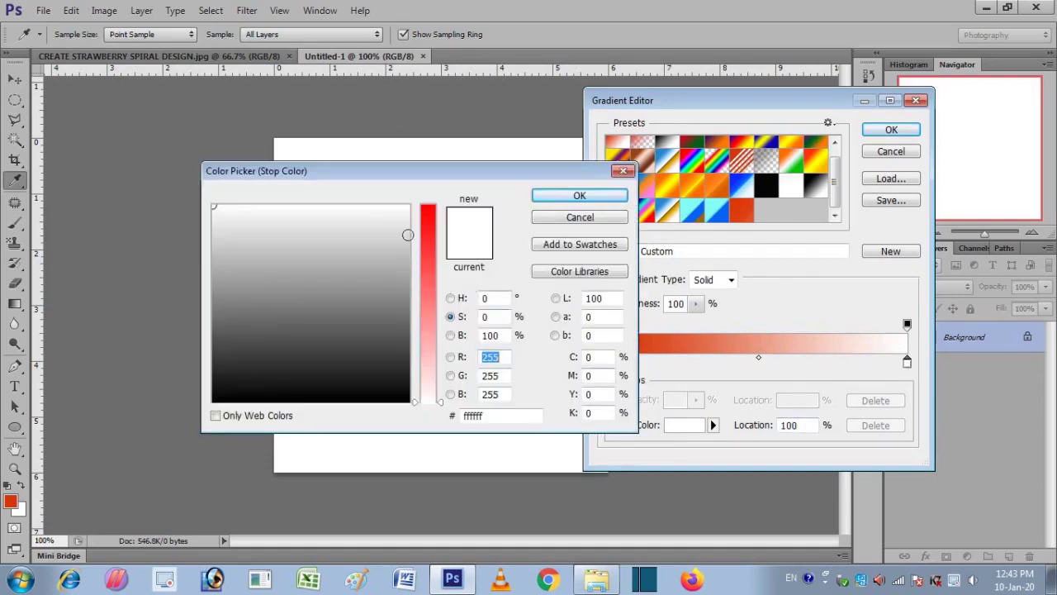
click(390, 210)
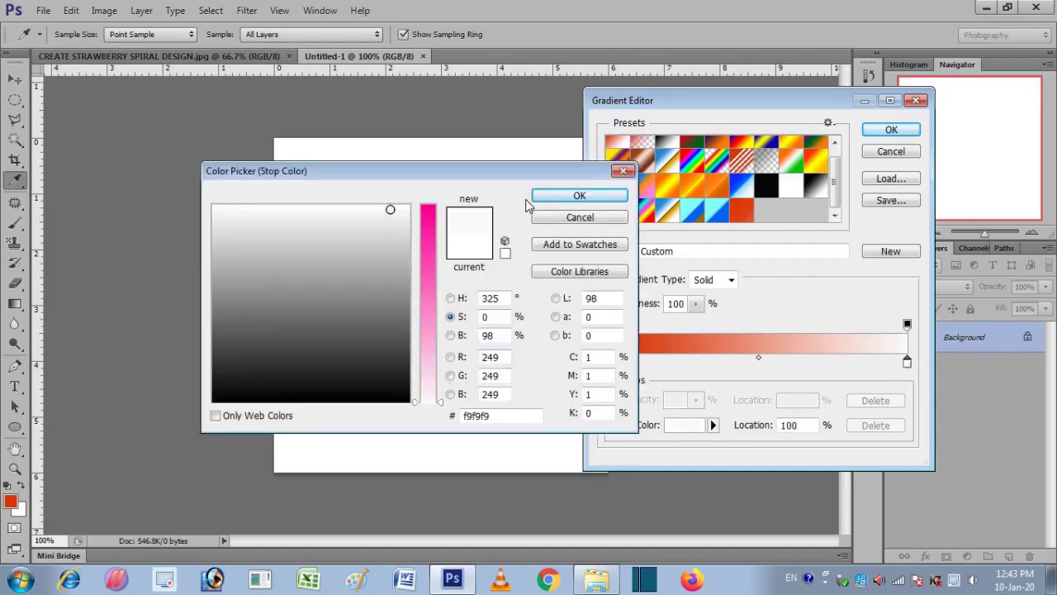
click(582, 198)
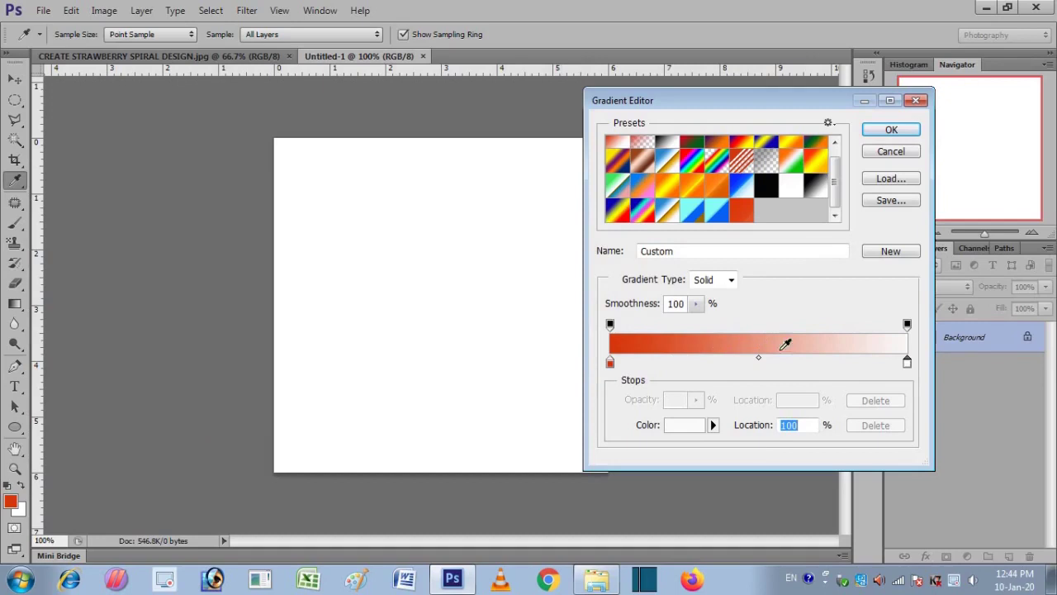
click(874, 132)
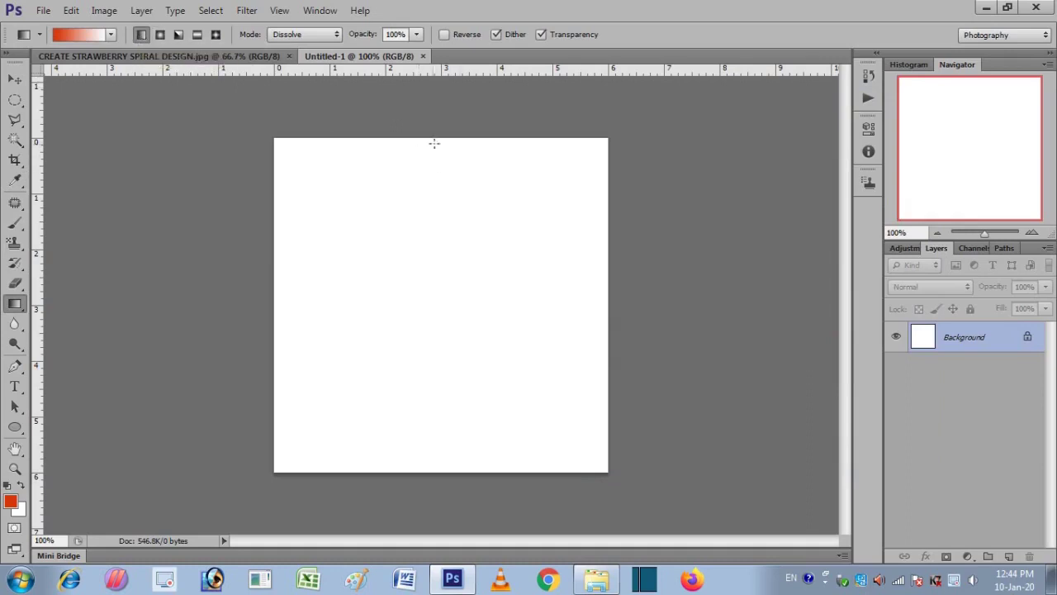
drag(441, 138, 403, 470)
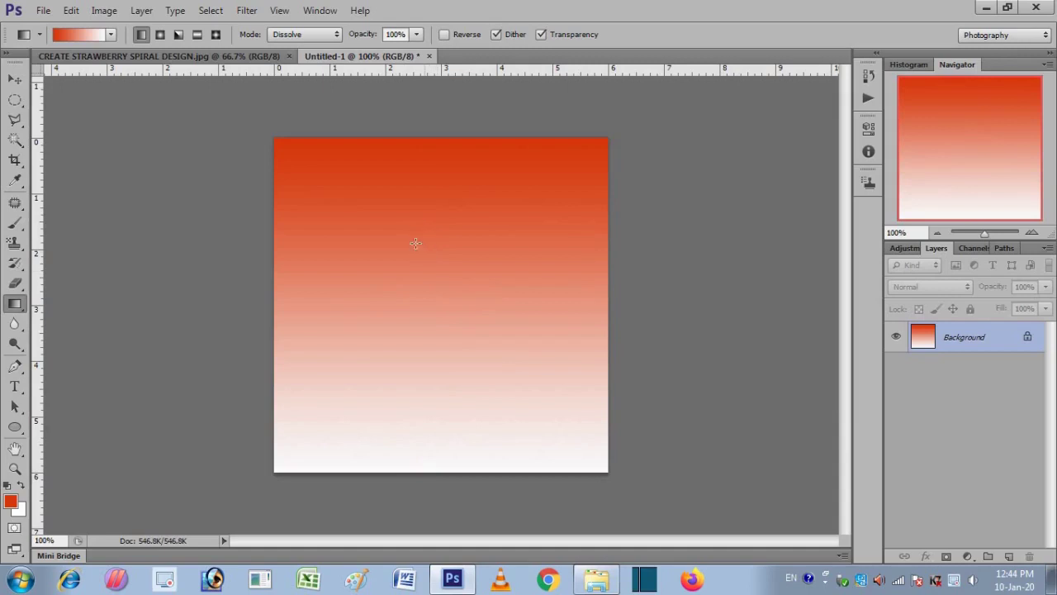
Apply a Square-type Wave filter with wavelength 36–37 and amplitude 321–322
click(246, 10)
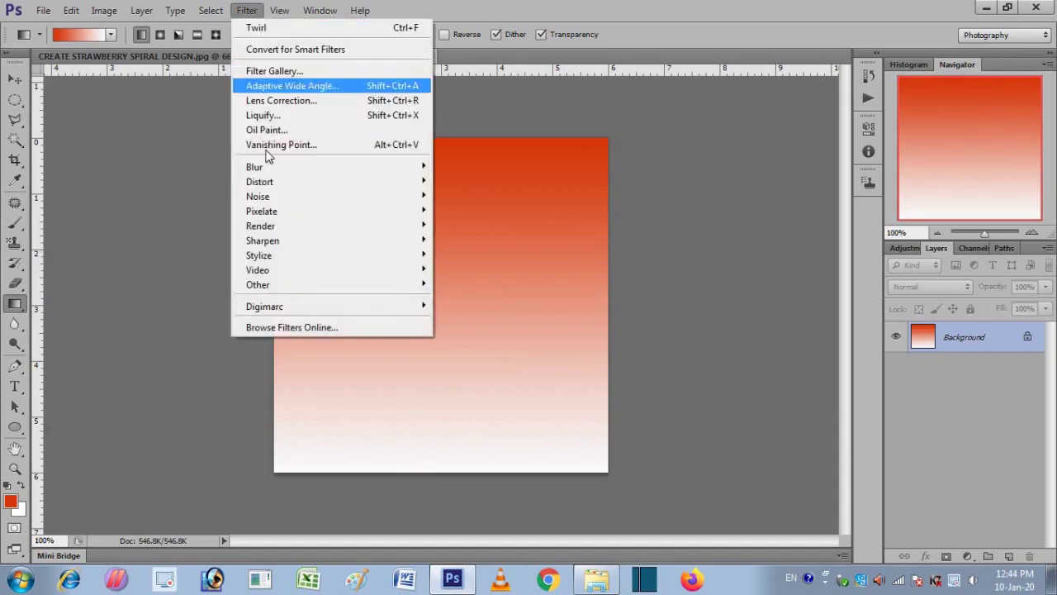
mouse_move(330, 181)
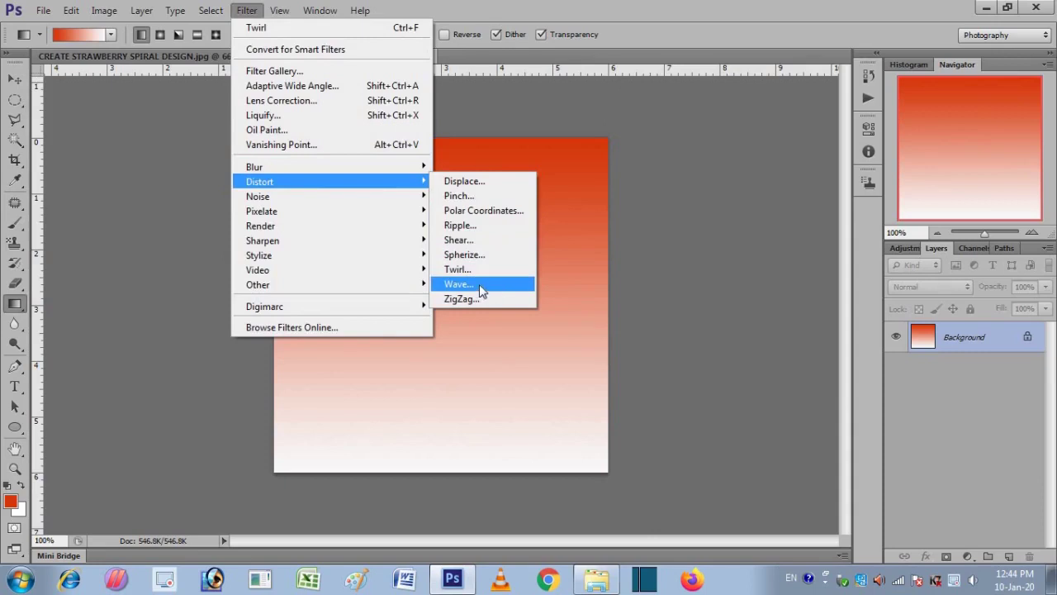
click(479, 285)
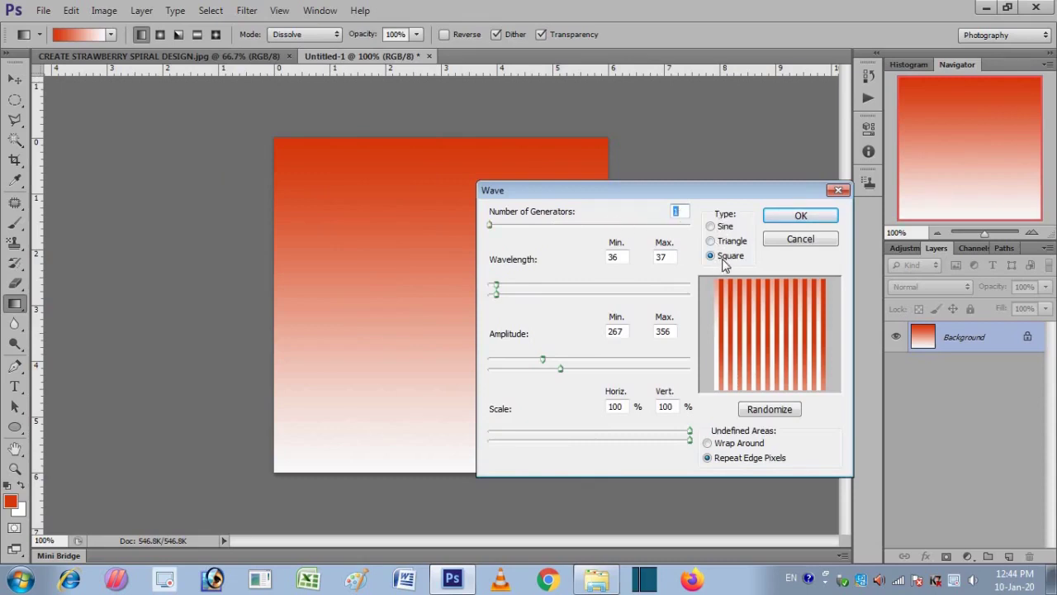
click(624, 260)
drag(561, 369, 533, 369)
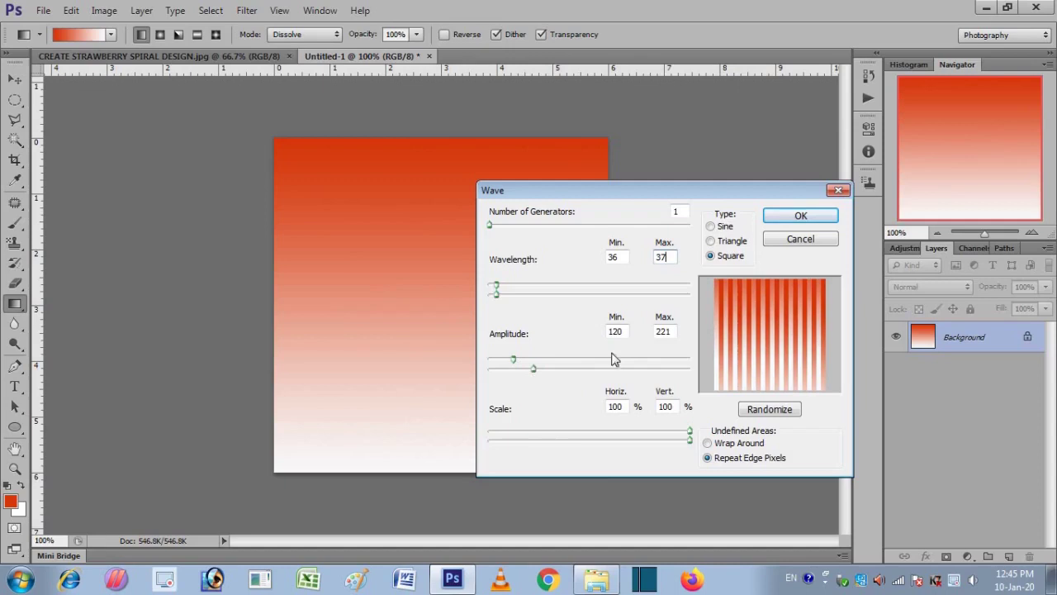
mouse_move(516, 366)
mouse_down()
mouse_move(671, 361)
mouse_move(561, 364)
mouse_up()
mouse_move(669, 372)
mouse_down()
mouse_move(604, 378)
mouse_move(538, 366)
mouse_move(554, 366)
mouse_up()
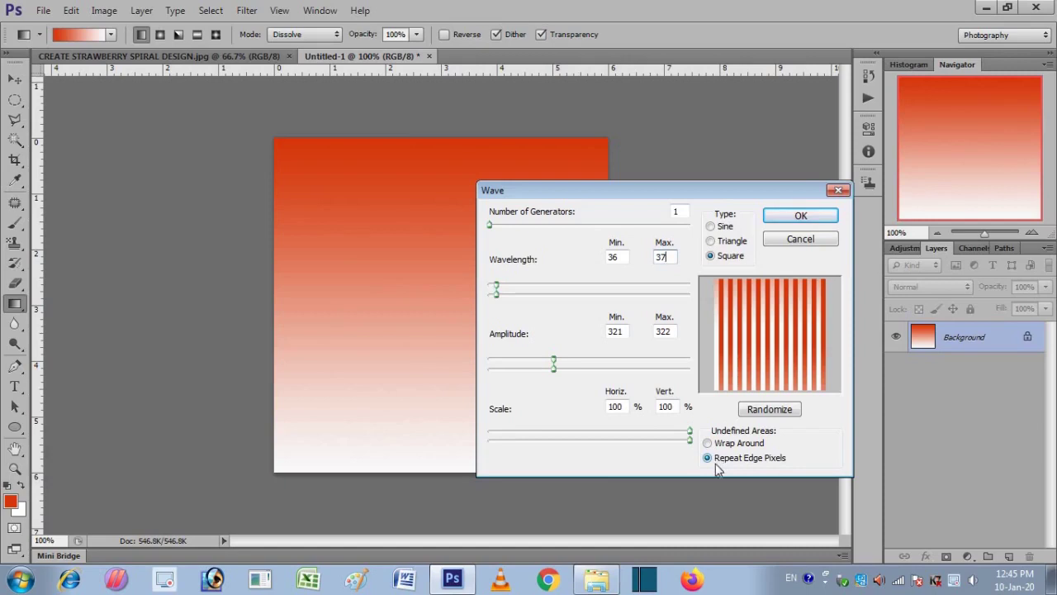
click(800, 216)
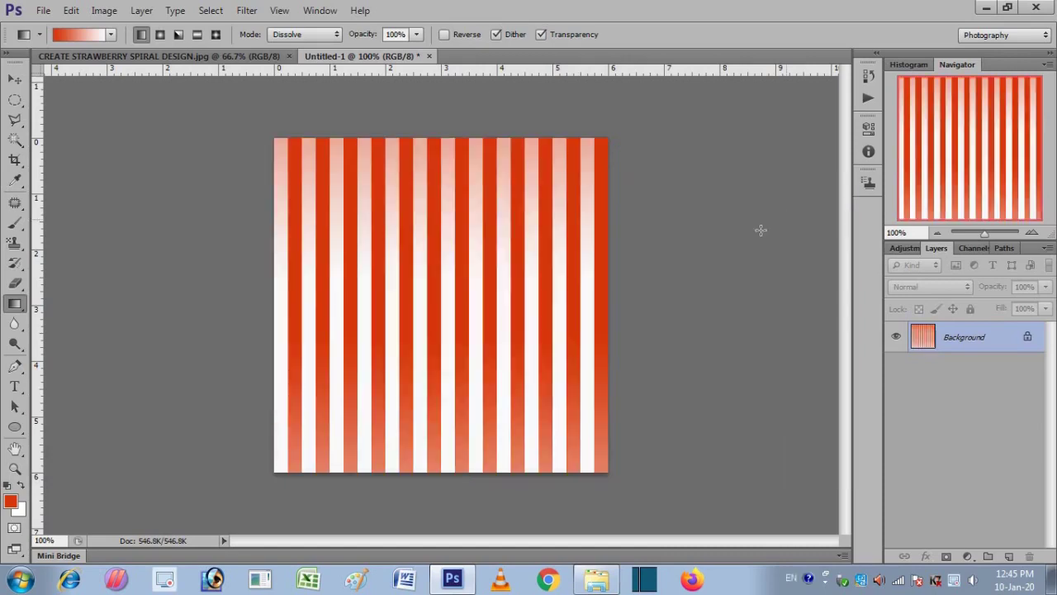
Apply Polar Coordinates (Rectangular to Polar) to the stripes, then view the spiral reference image
click(246, 10)
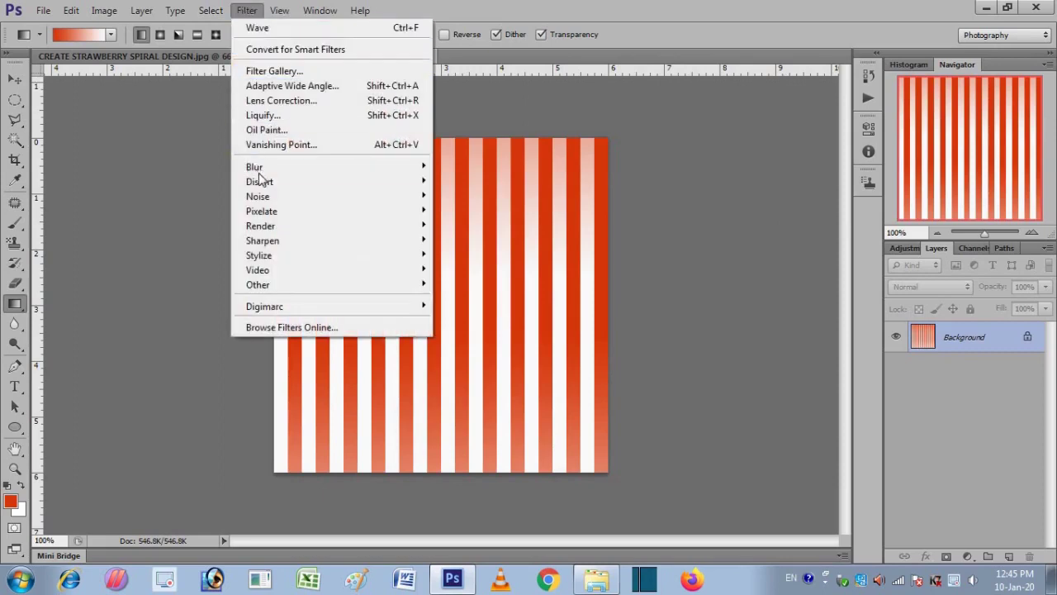
mouse_move(260, 182)
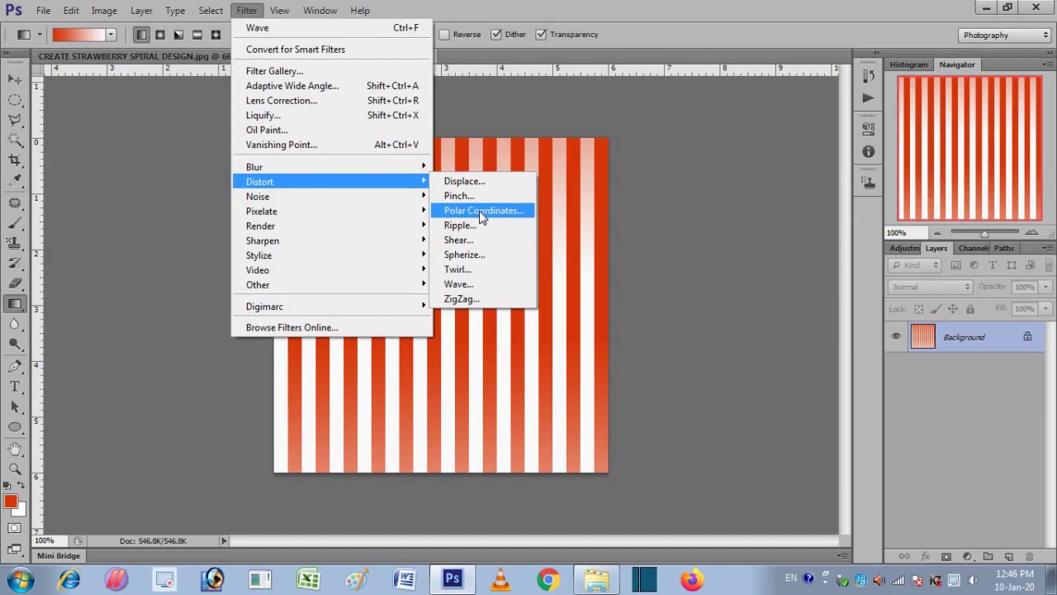
click(479, 210)
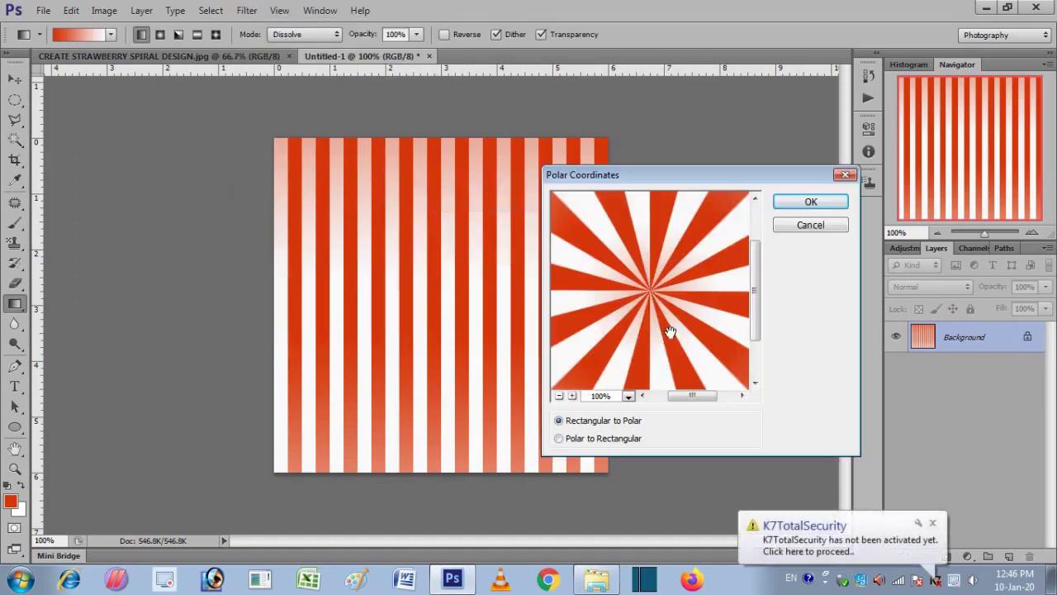
click(560, 397)
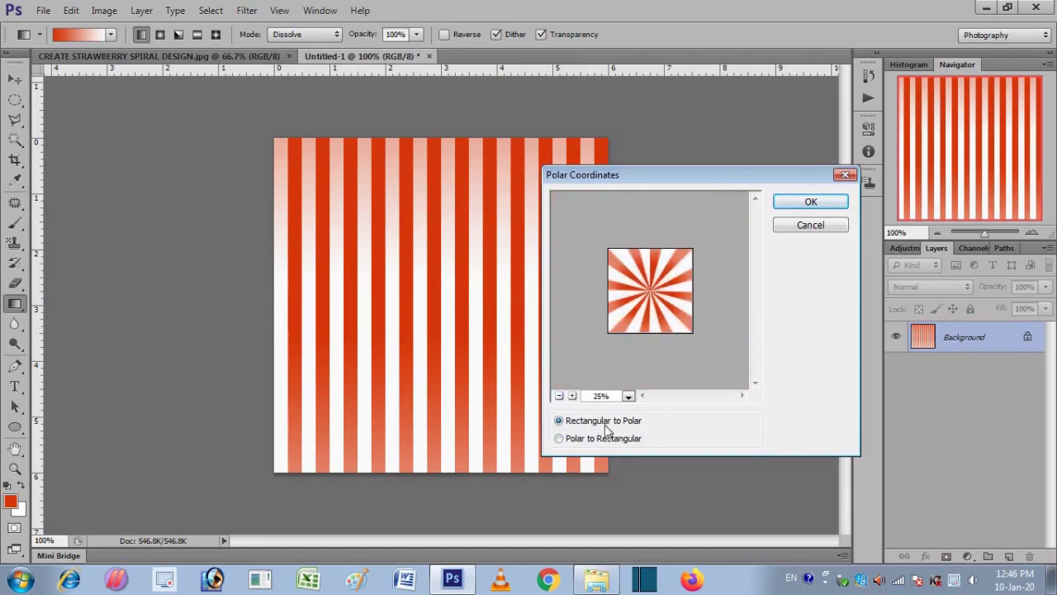
click(805, 203)
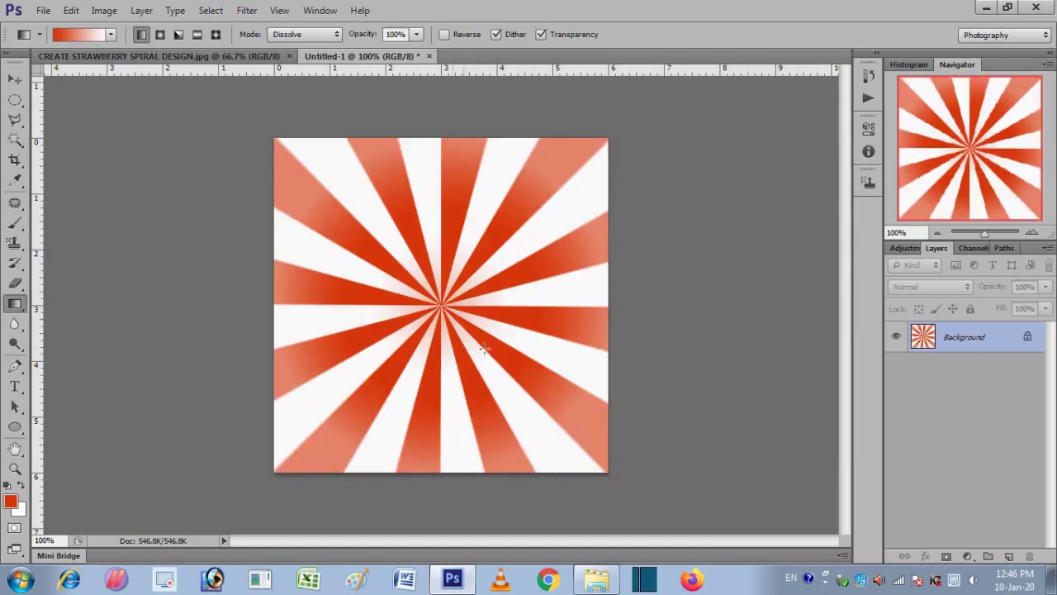
click(208, 52)
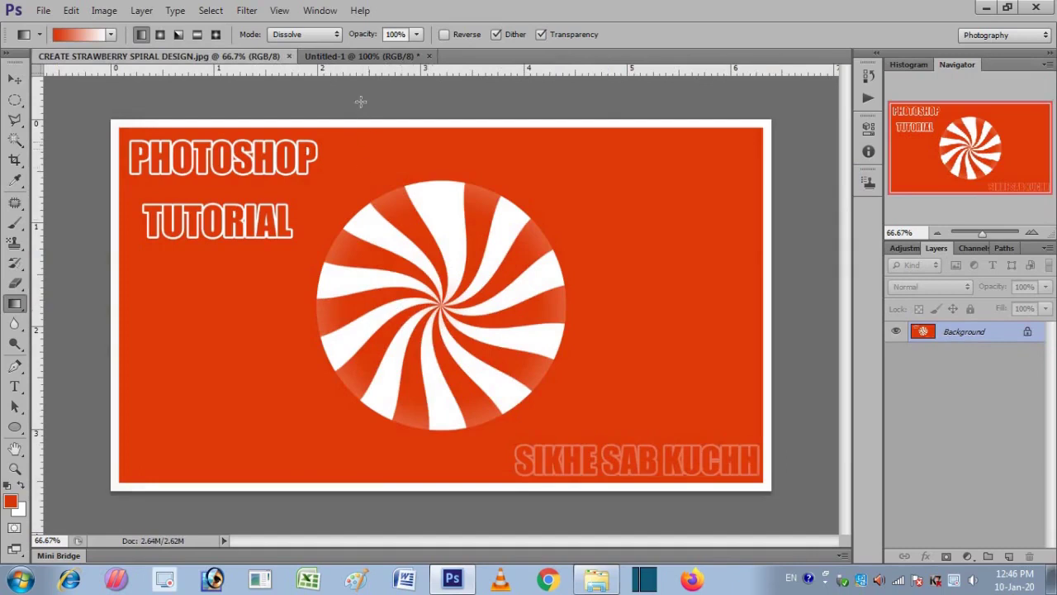
Apply a 50° Twirl to Untitled-1's starburst and compare it with the spiral reference
click(360, 56)
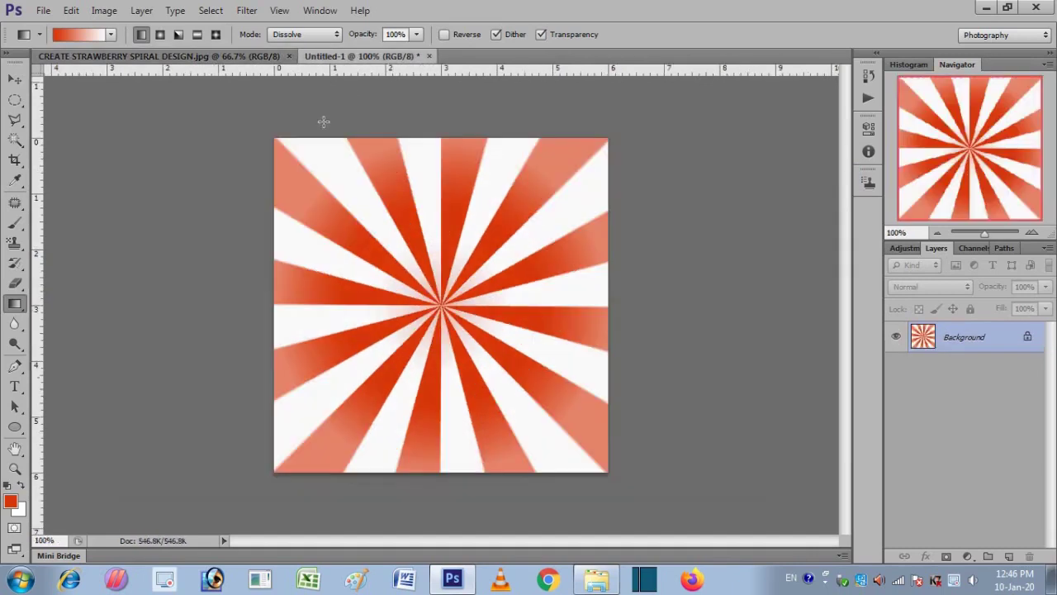
click(247, 11)
mouse_move(260, 182)
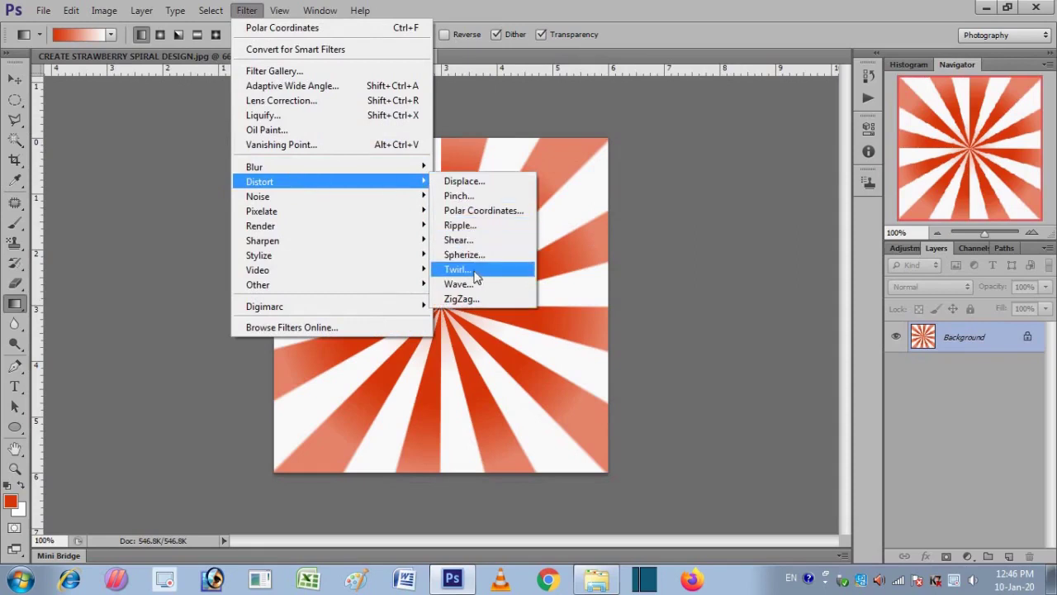
click(477, 278)
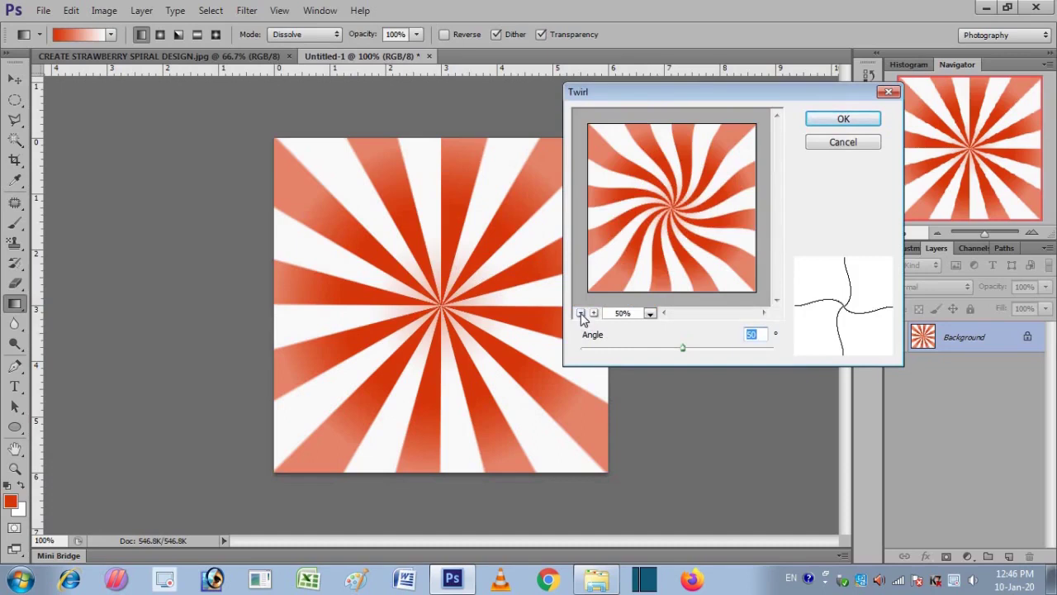
click(581, 314)
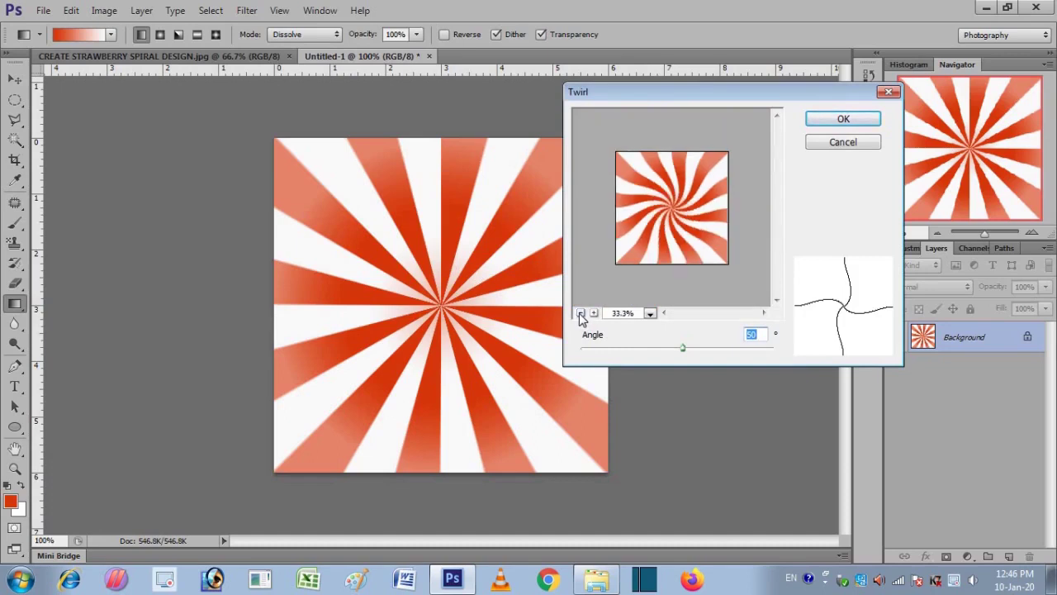
click(844, 120)
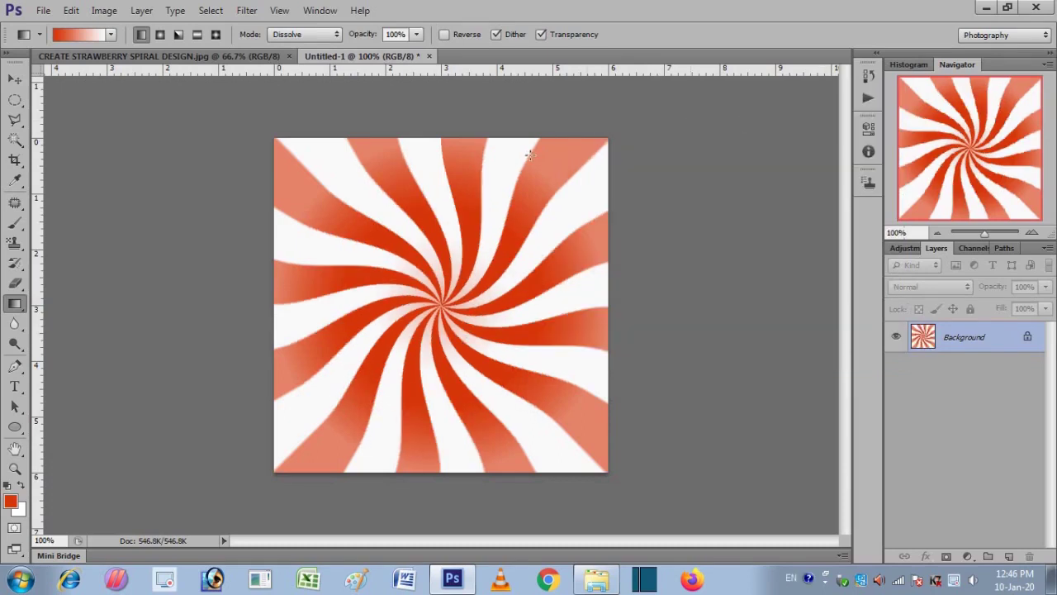
click(244, 56)
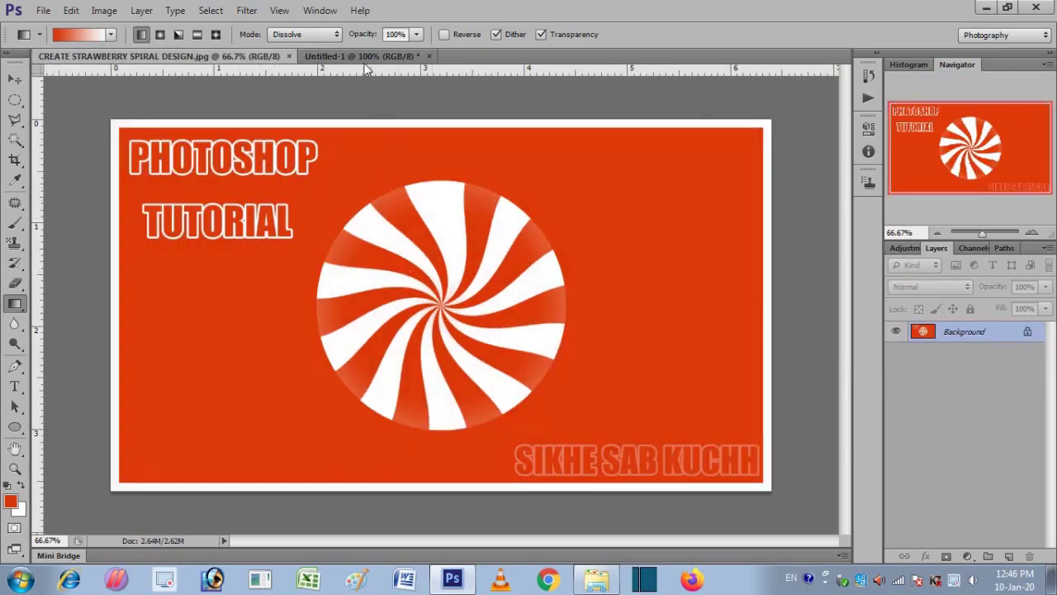
click(364, 56)
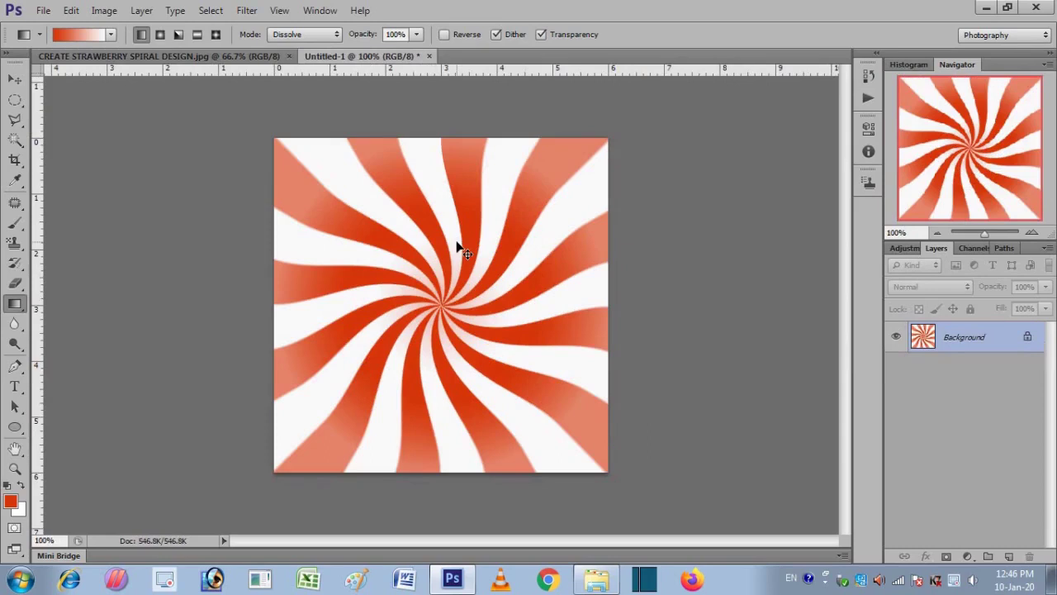
Create a new white document sized 1280 × 720 pixels
key(ctrl+n)
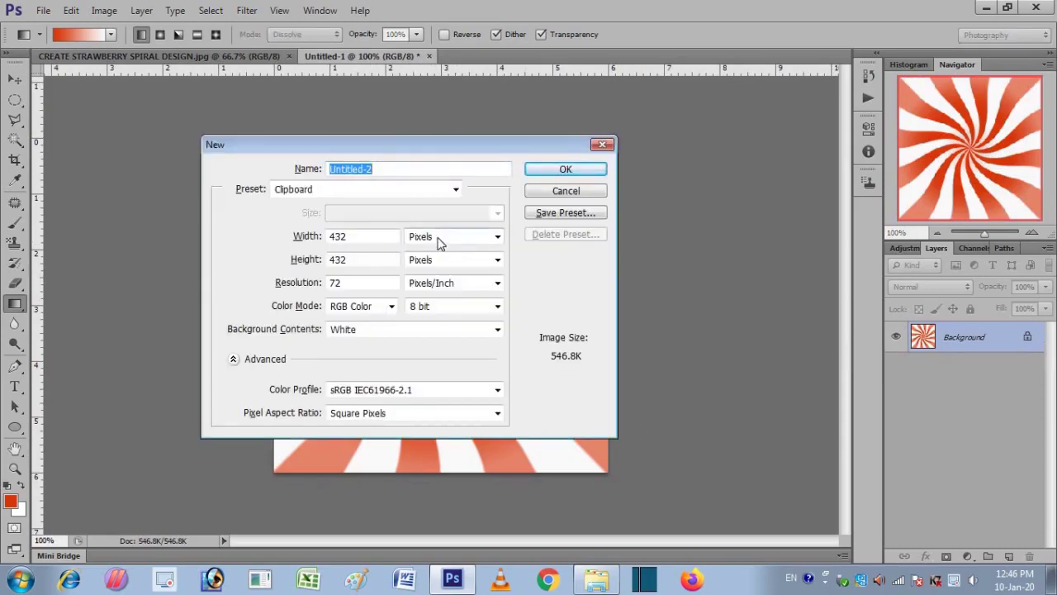
click(375, 236)
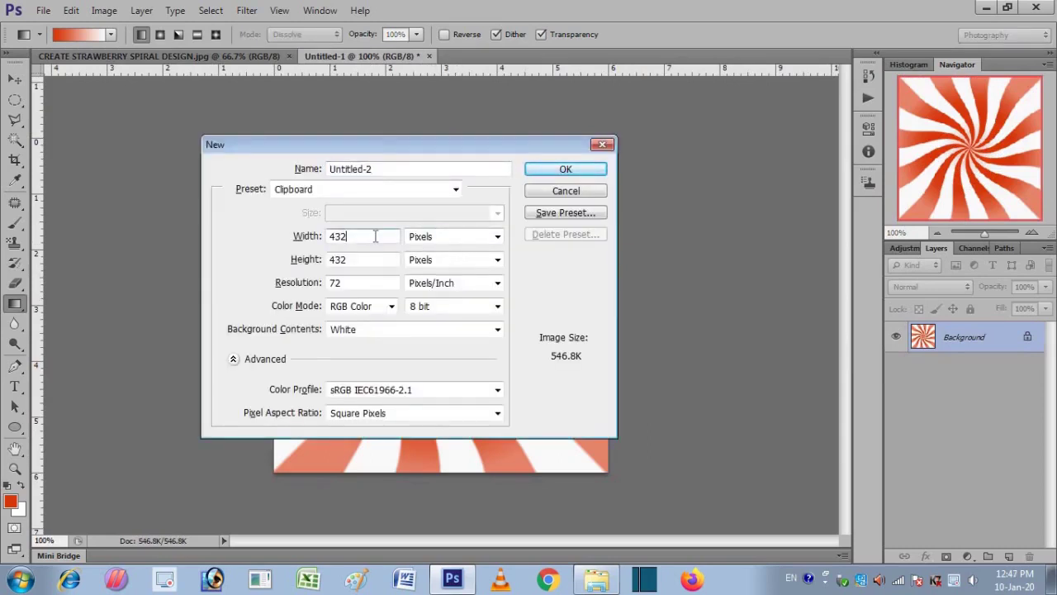
key(BackSpace)
key(BackSpace)
key(BackSpace)
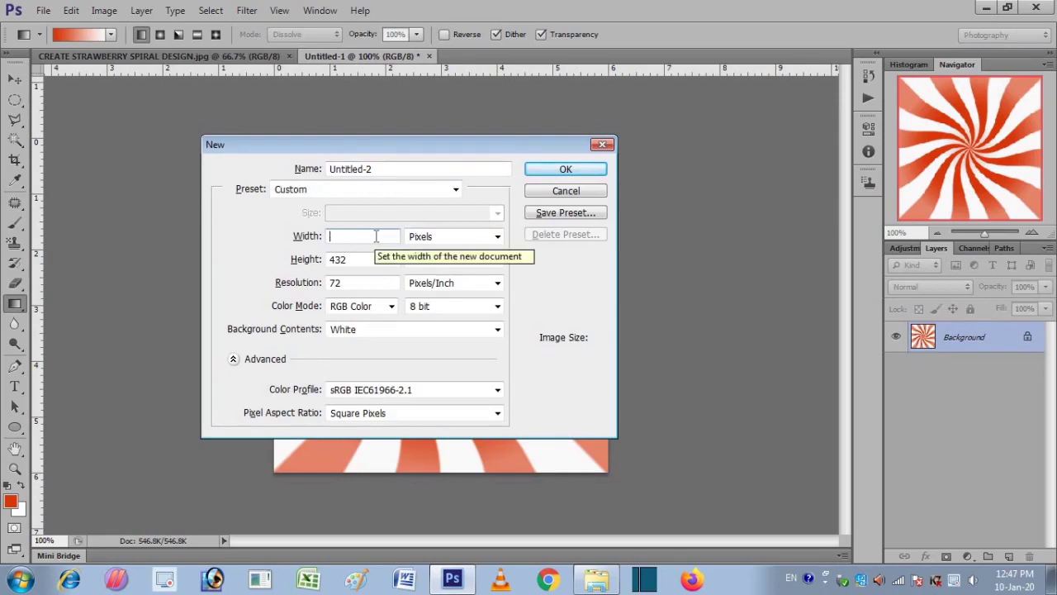
text(1280)
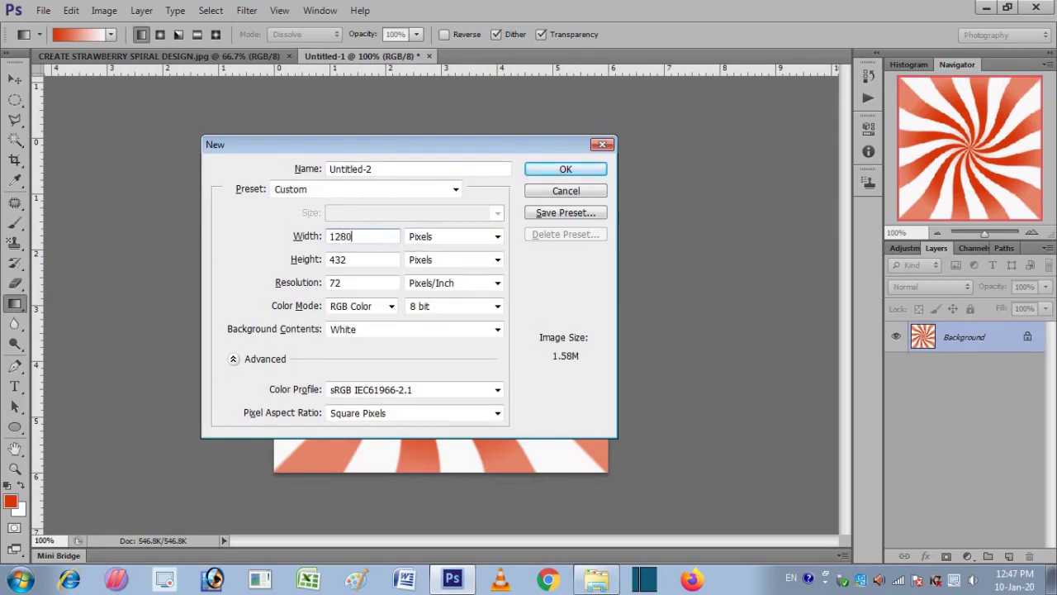
key(Tab)
key(Tab)
text(720)
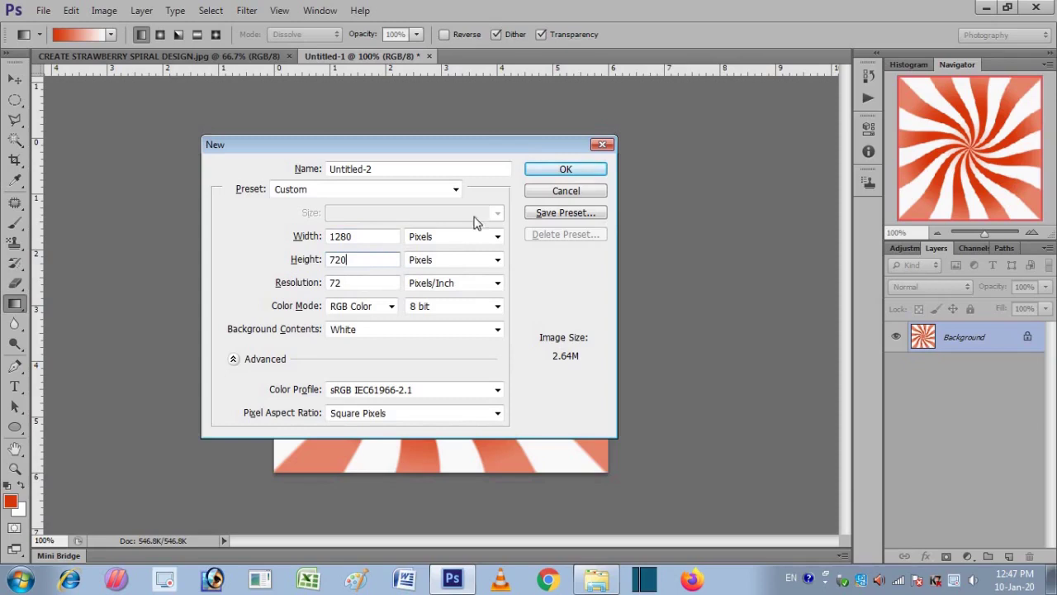
click(562, 169)
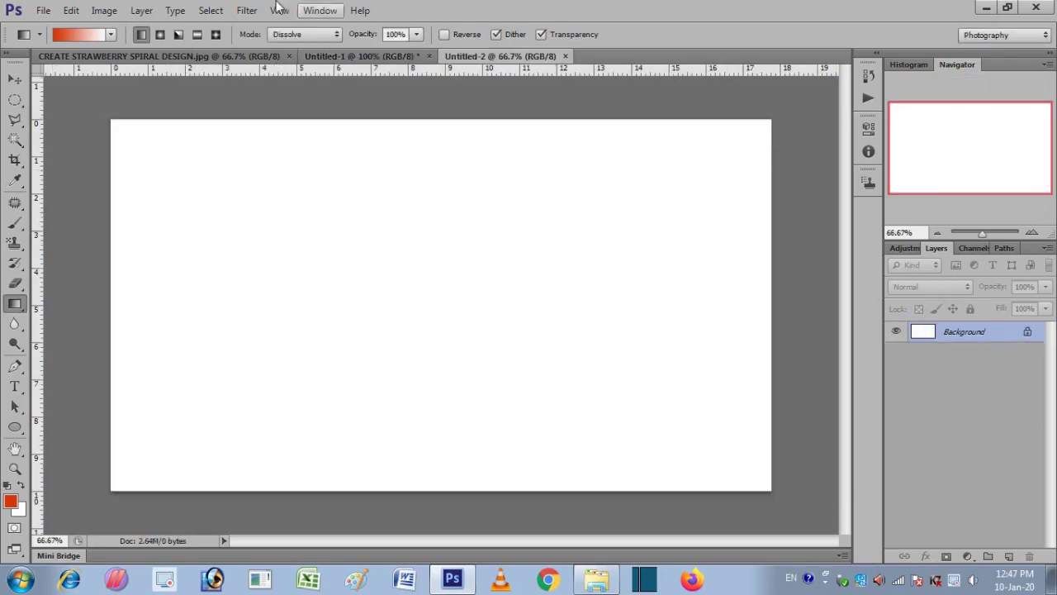
Add a new empty layer and switch to the Ellipse Tool
click(1009, 557)
key(u)
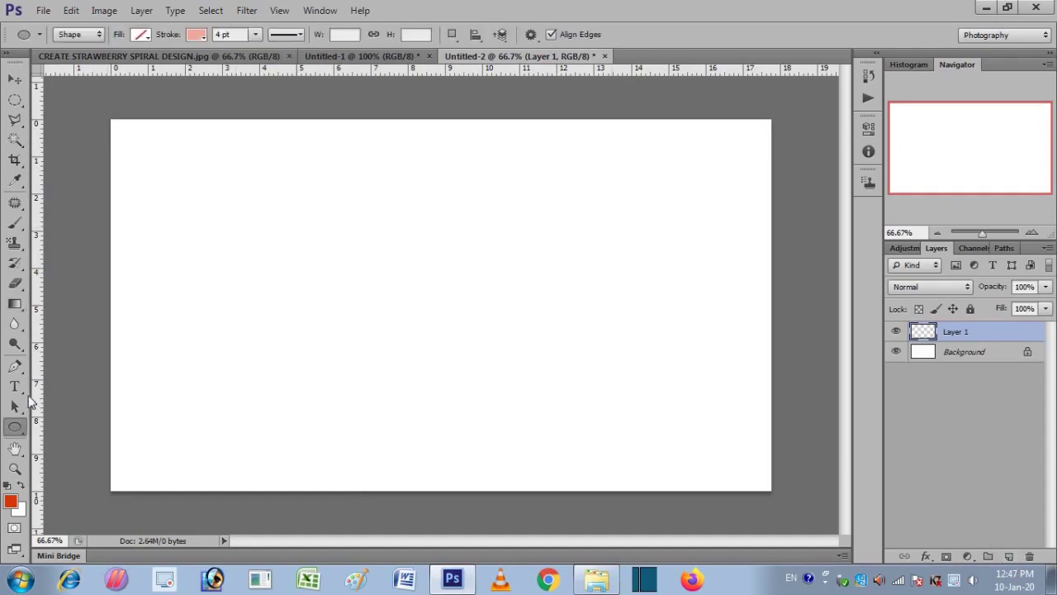
right_click(15, 428)
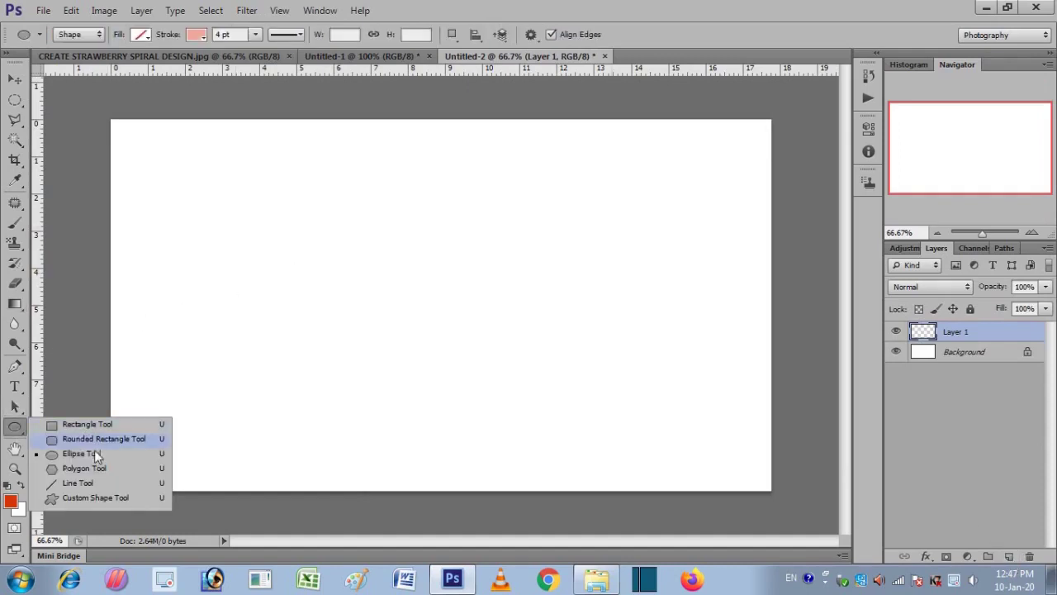
click(88, 454)
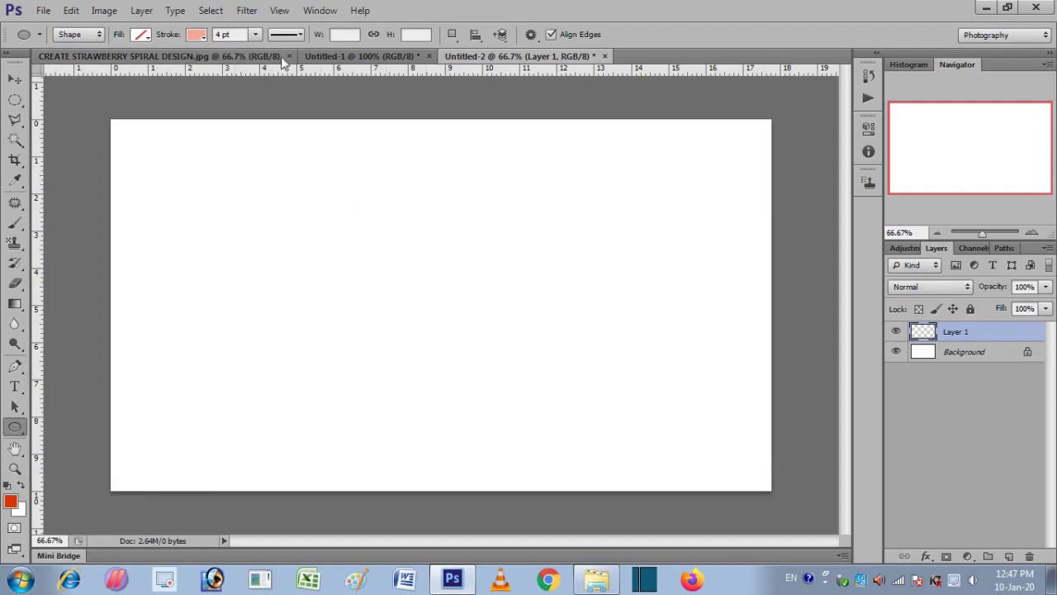
Set the ellipse to Shape mode with no fill and a 4 pt solid stroke
click(72, 35)
click(71, 45)
click(144, 35)
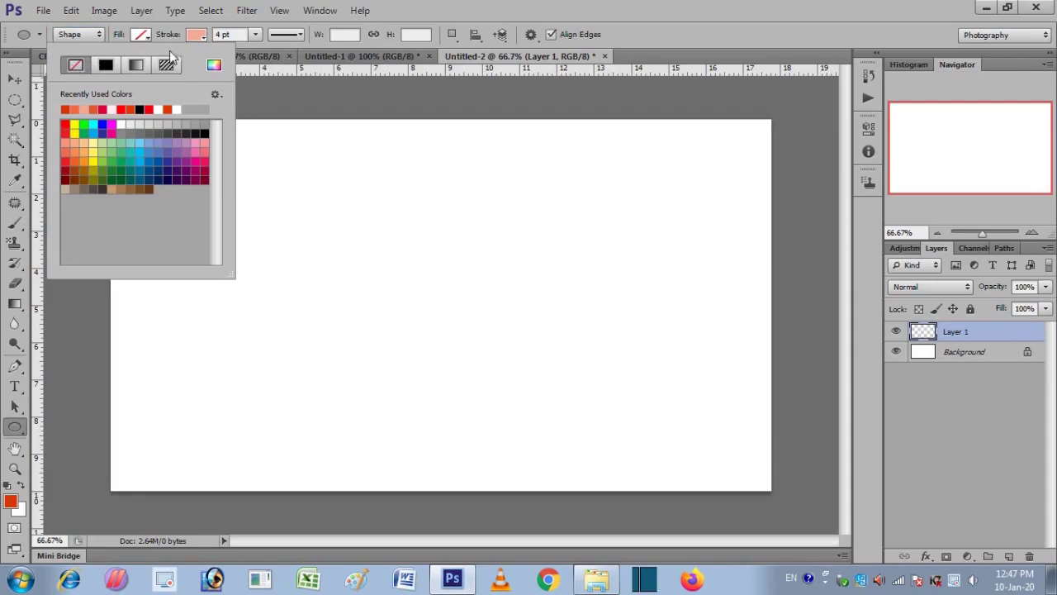
click(203, 35)
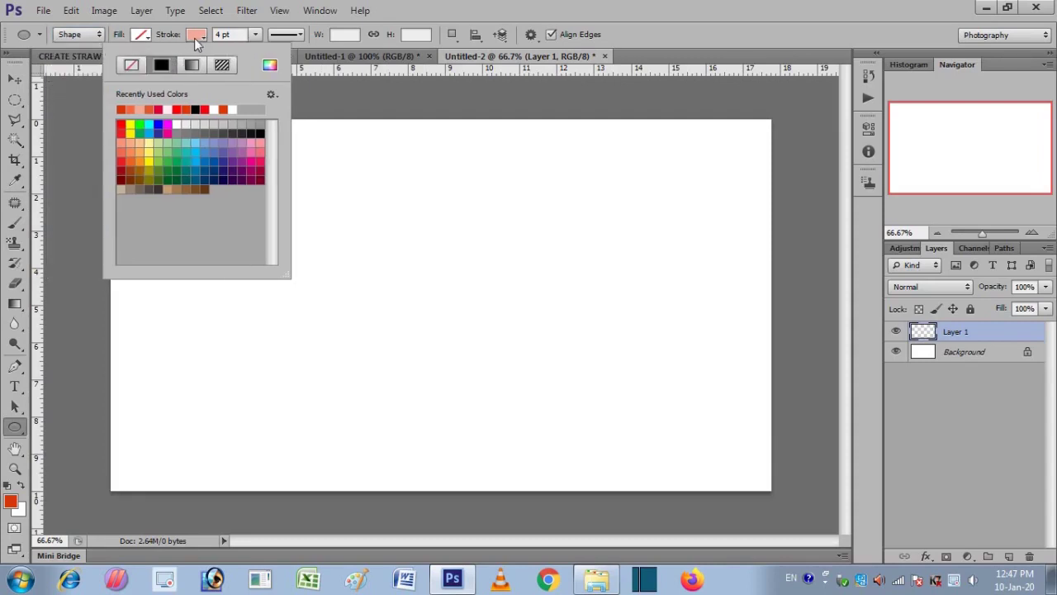
click(236, 36)
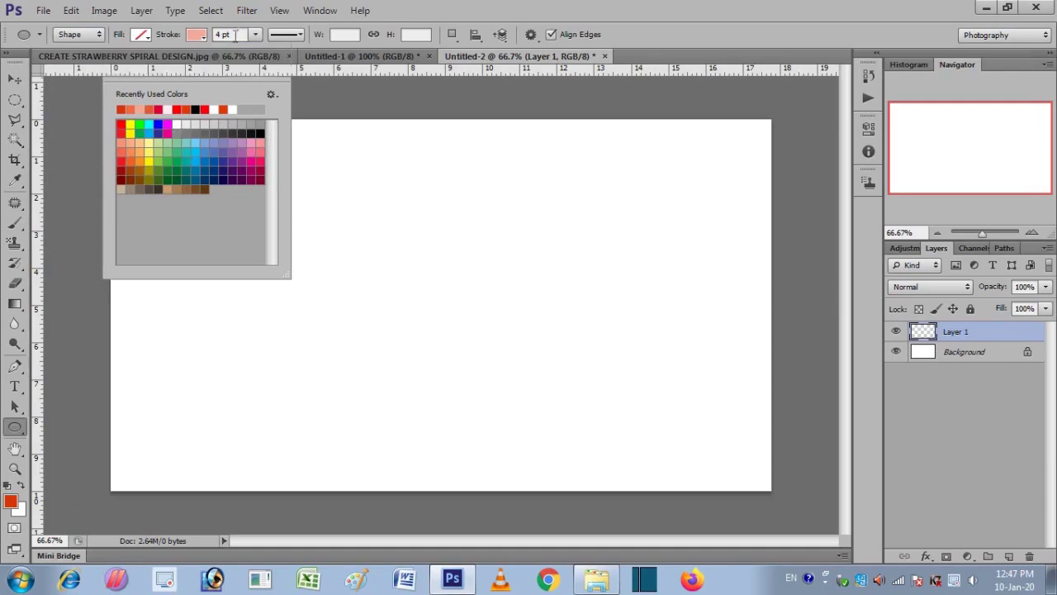
click(285, 36)
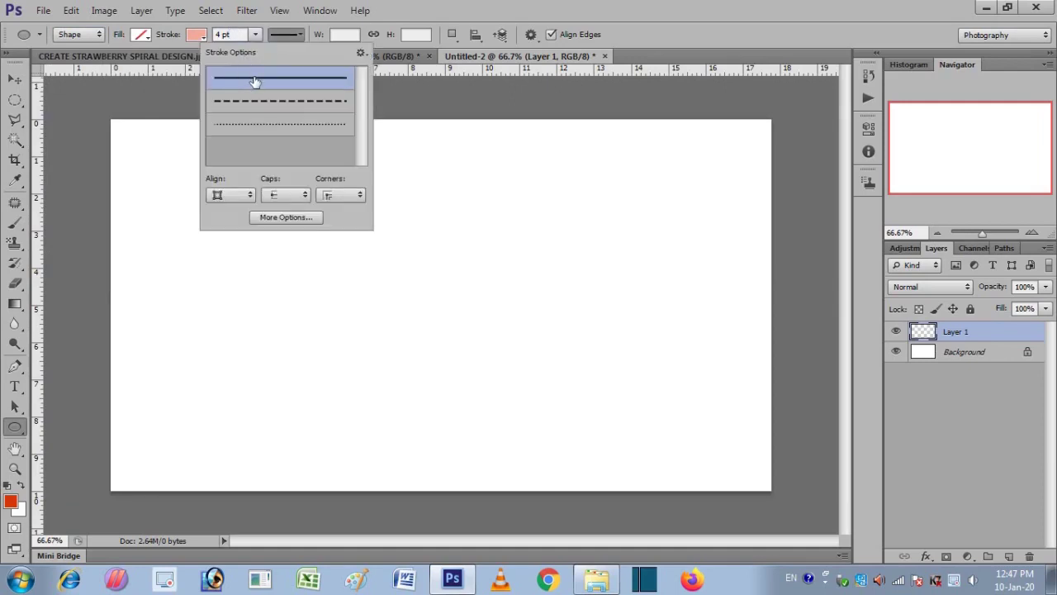
click(255, 82)
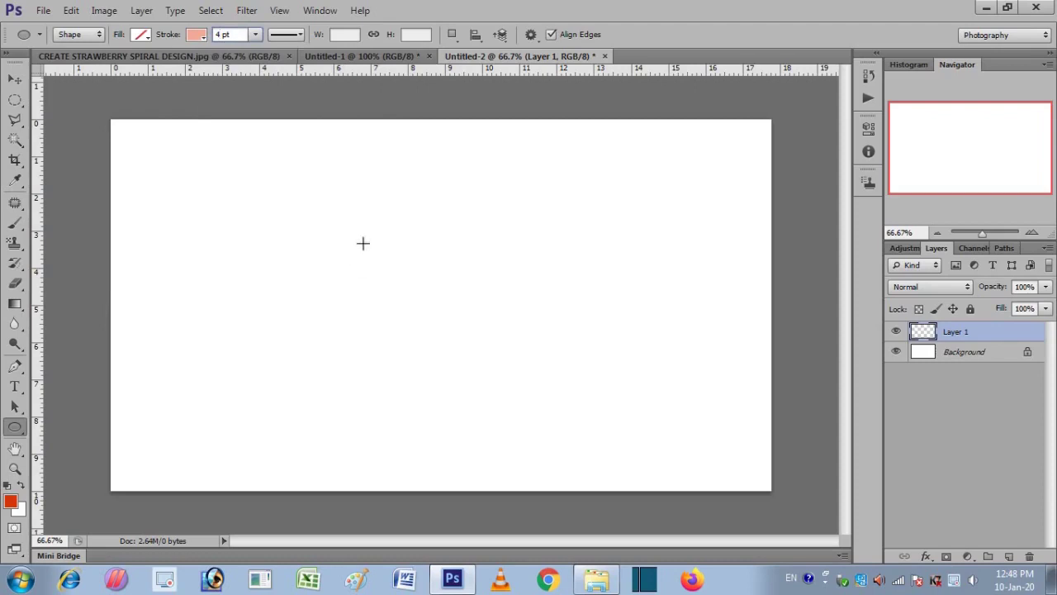
Draw a circle and centre it horizontally and vertically on the canvas
drag(349, 202, 566, 464)
key(ctrl+a)
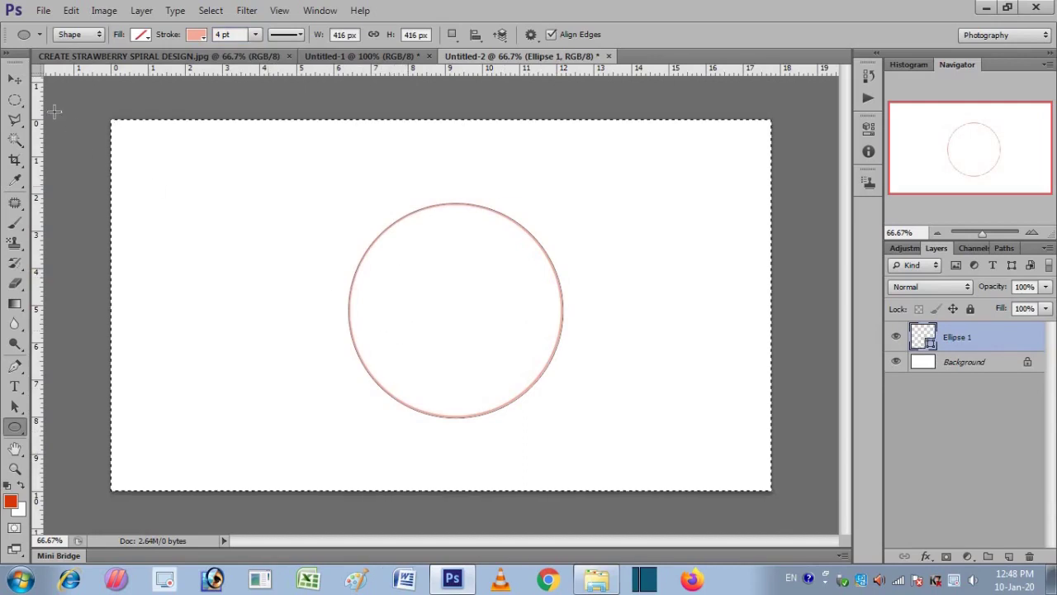
click(15, 79)
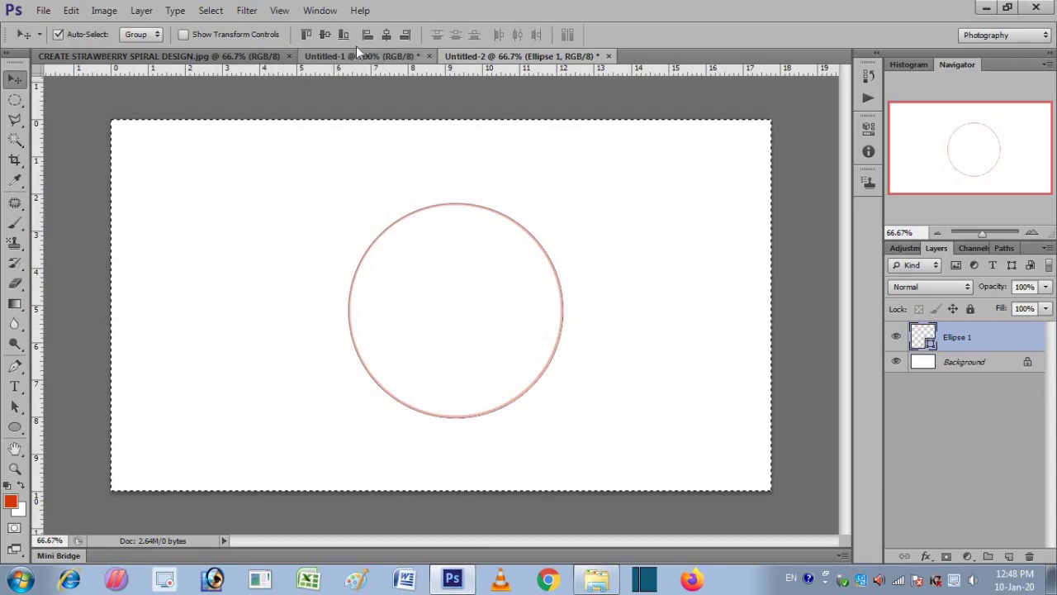
click(385, 35)
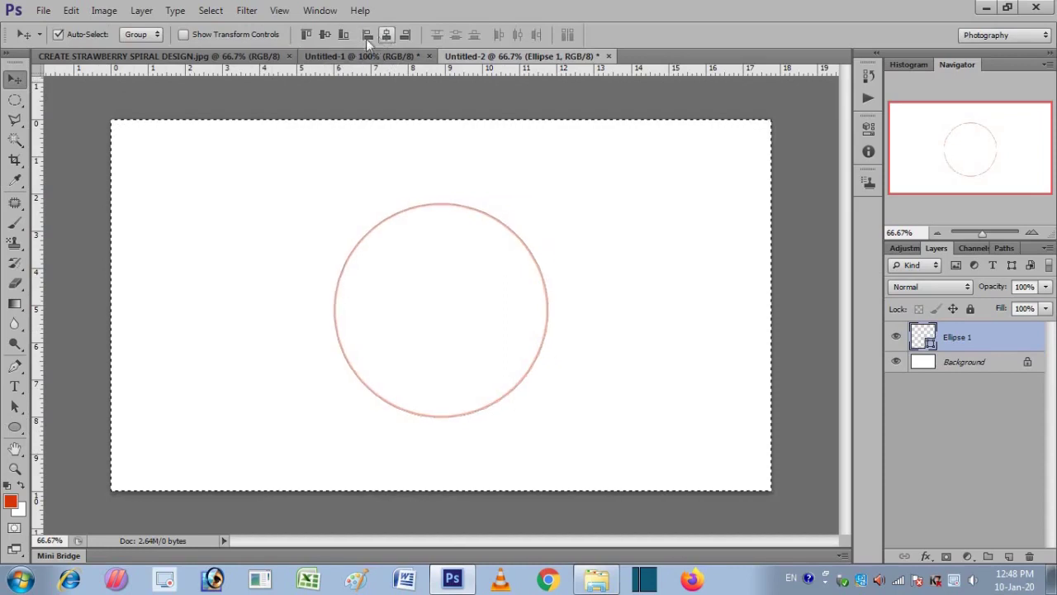
click(319, 35)
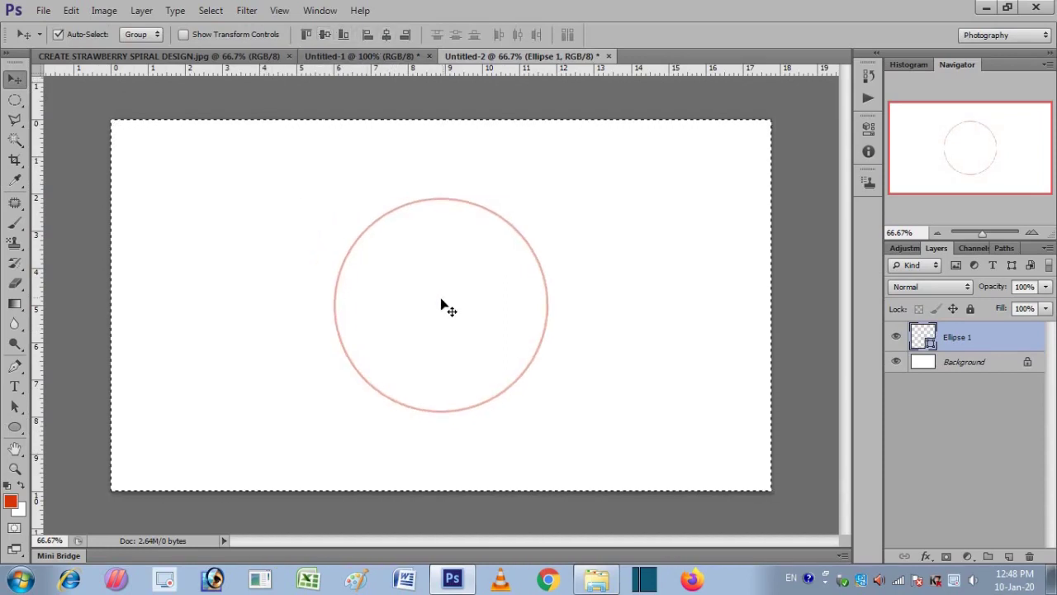
Deselect and rasterize the Ellipse 1 circle layer
key(ctrl+d)
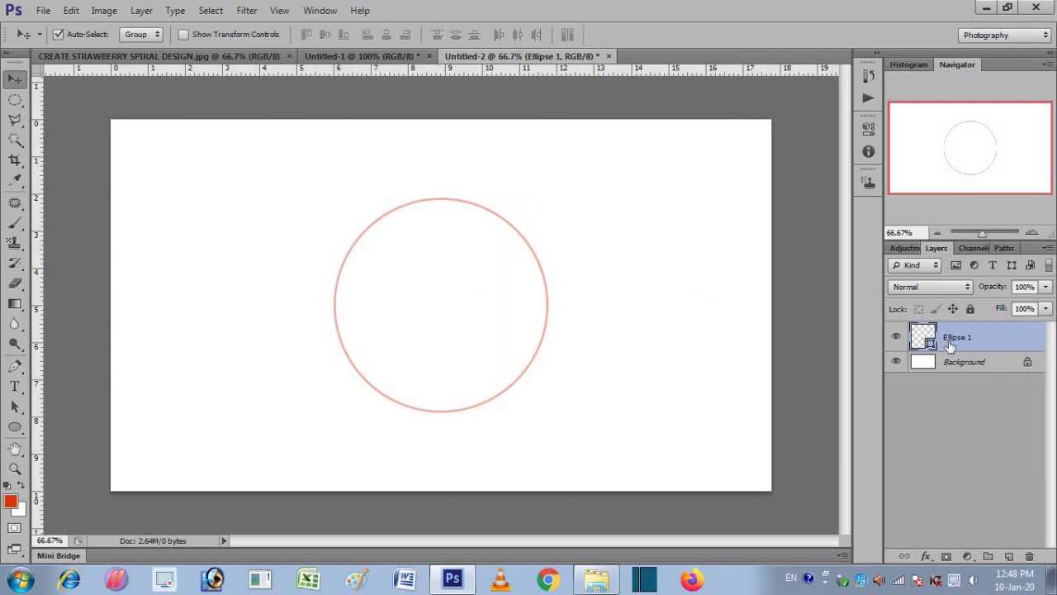
right_click(950, 345)
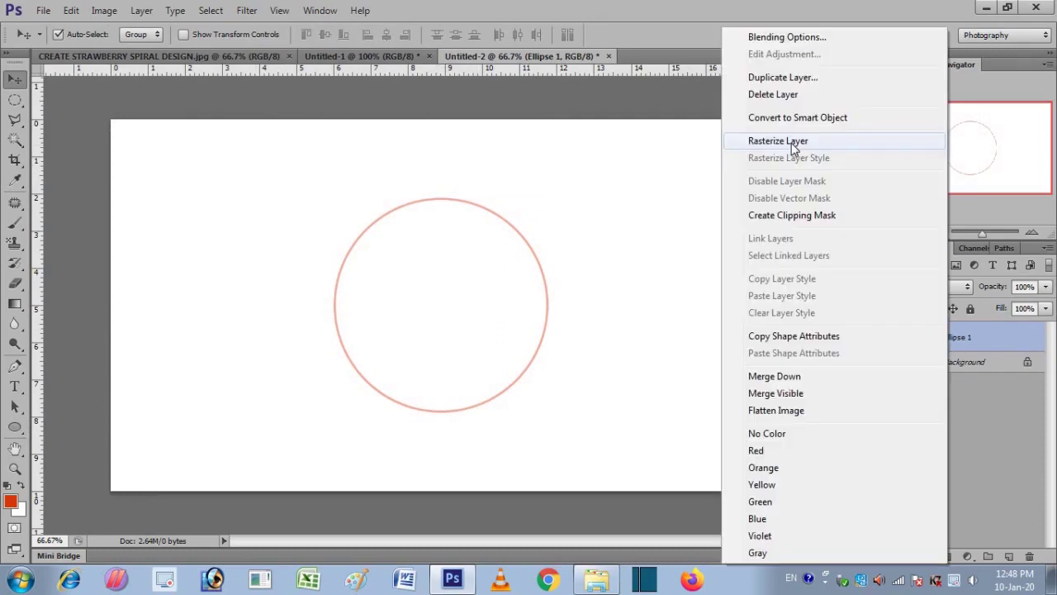
click(791, 143)
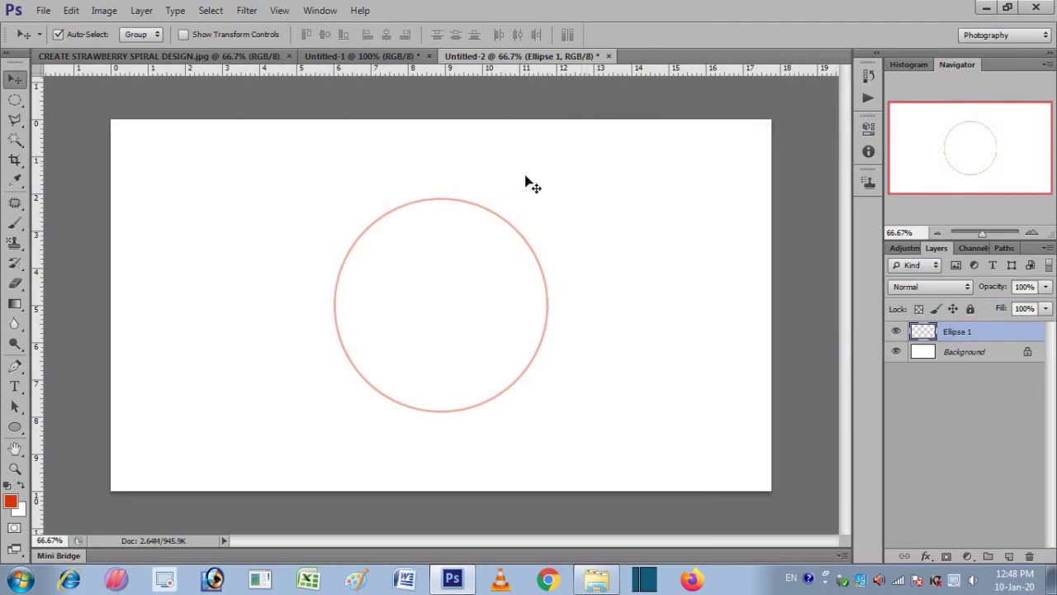
Magic Wand-select the circle's interior and copy the whole Untitled-1 spiral
click(15, 139)
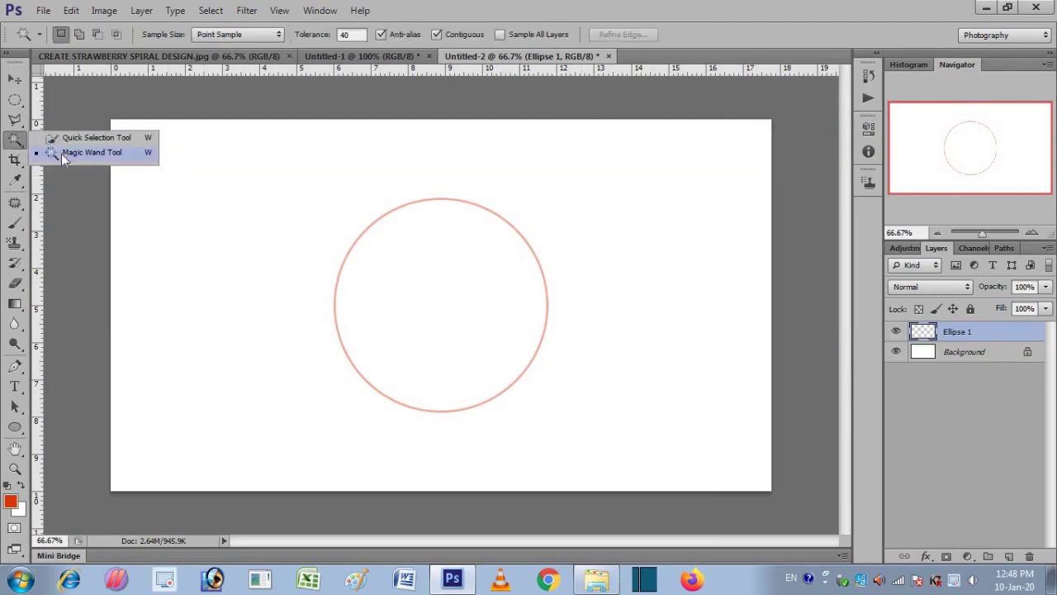
click(65, 154)
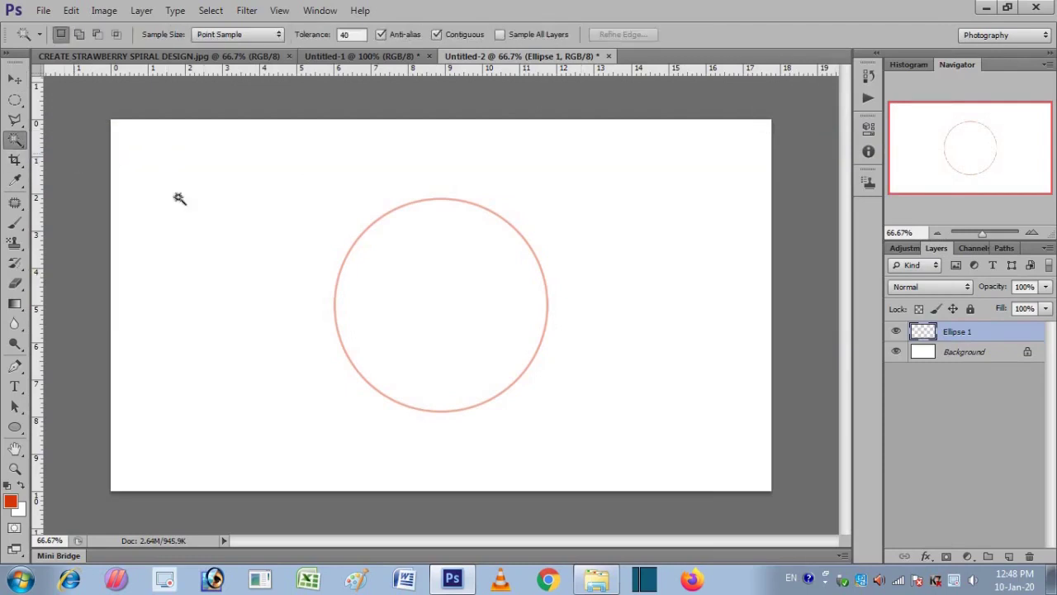
click(407, 307)
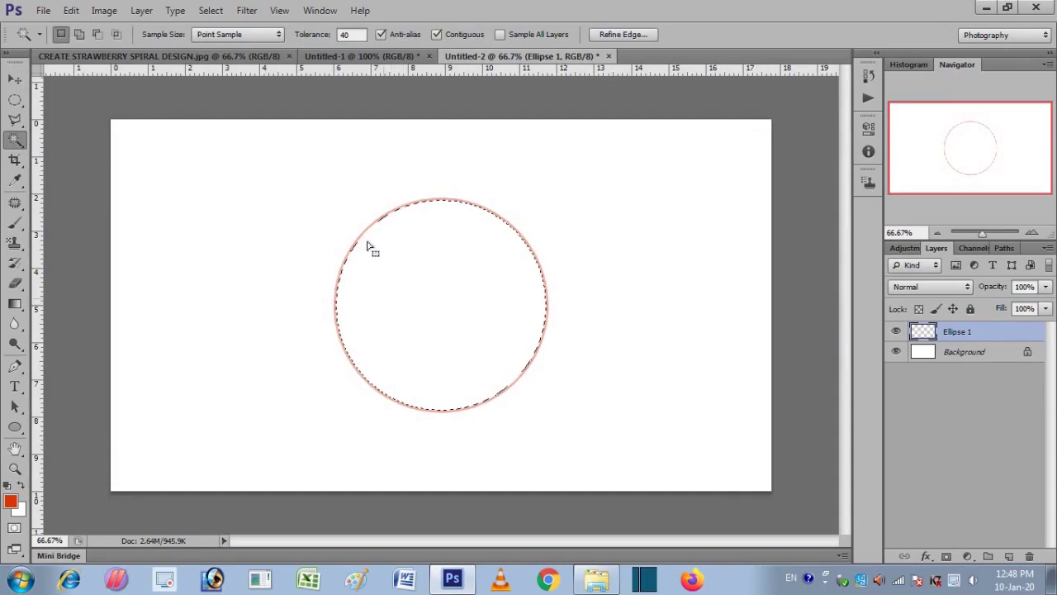
click(335, 56)
key(ctrl+a)
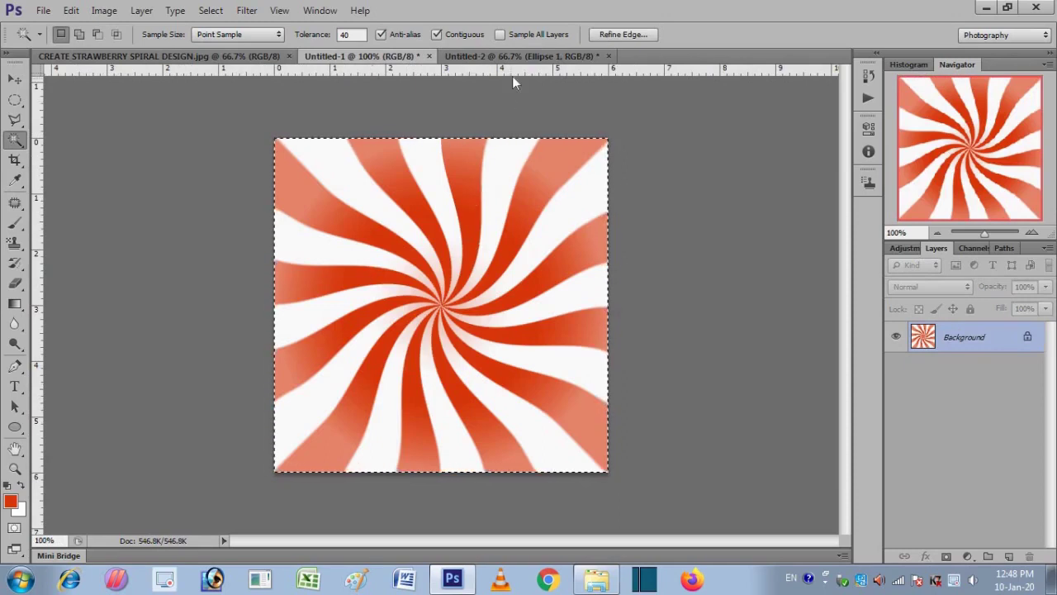
click(517, 55)
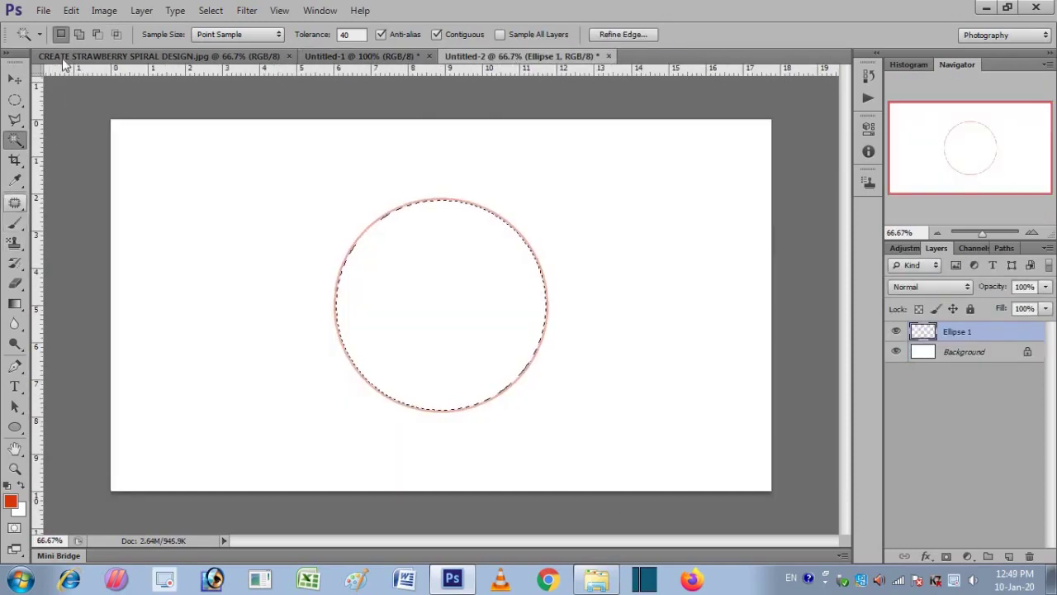
click(71, 10)
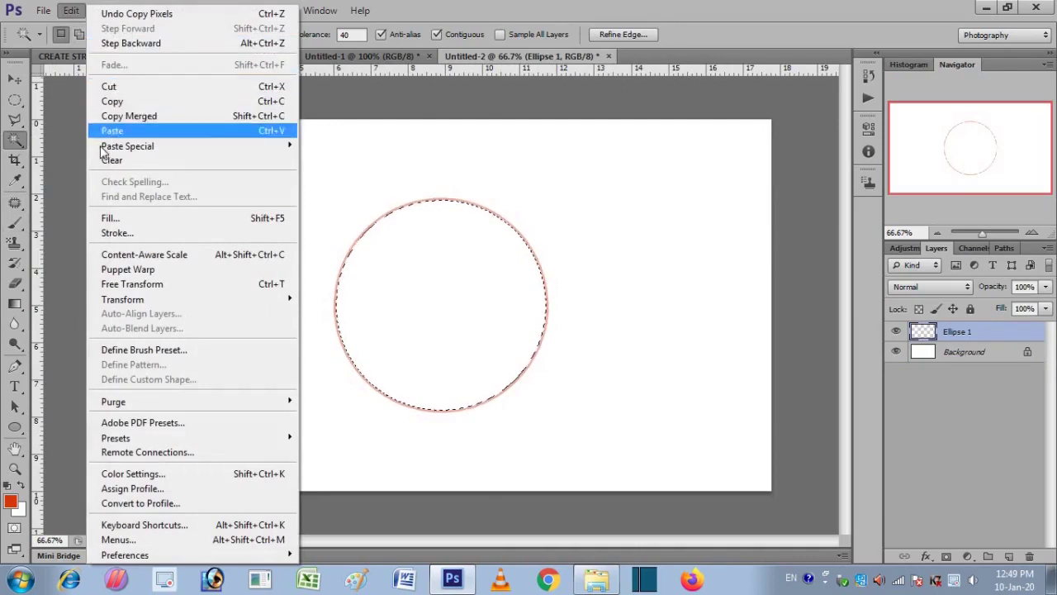
mouse_move(128, 146)
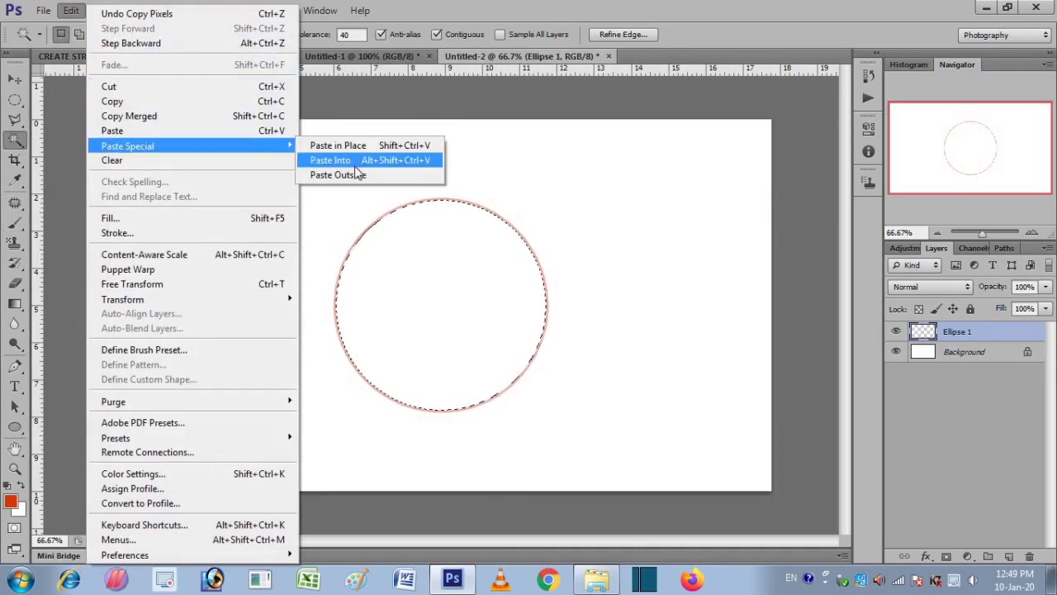
Paste the spiral into the circle selection and compare it with the reference design
click(355, 162)
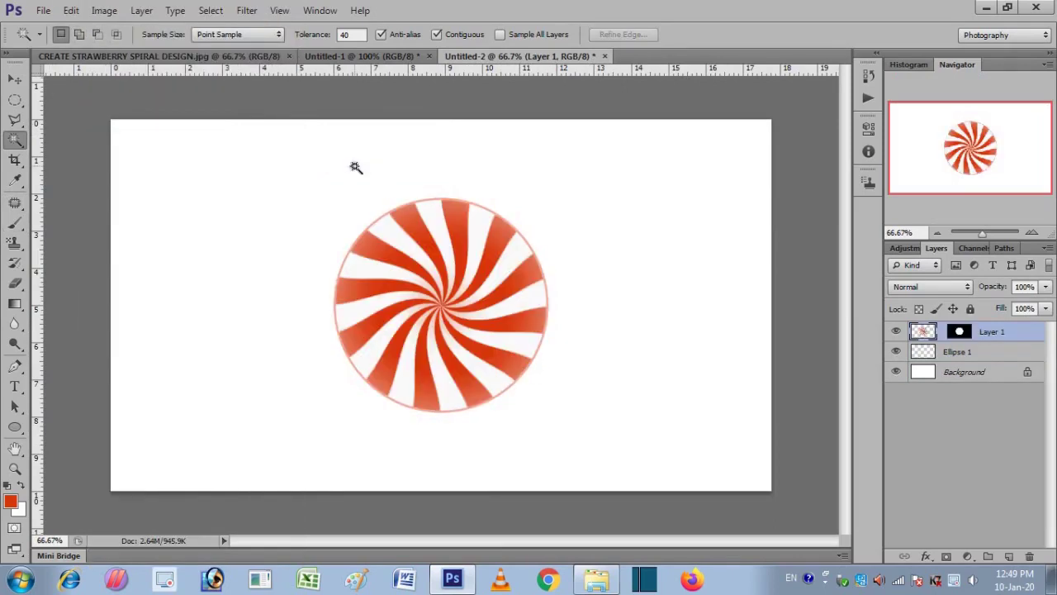
click(193, 58)
click(483, 55)
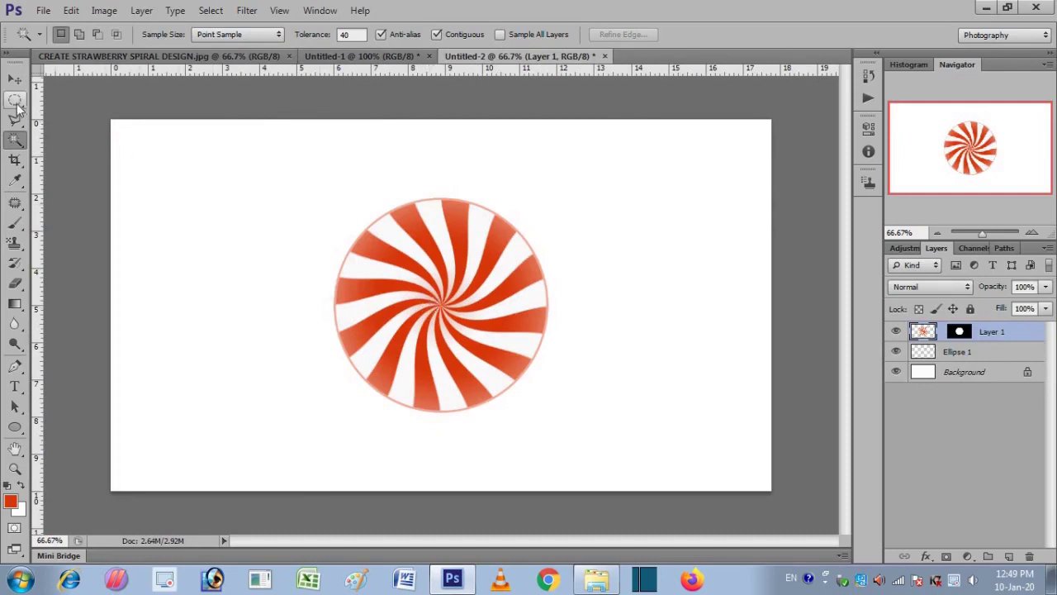
Activate the Background layer and convert it into an ordinary Layer 0
click(16, 101)
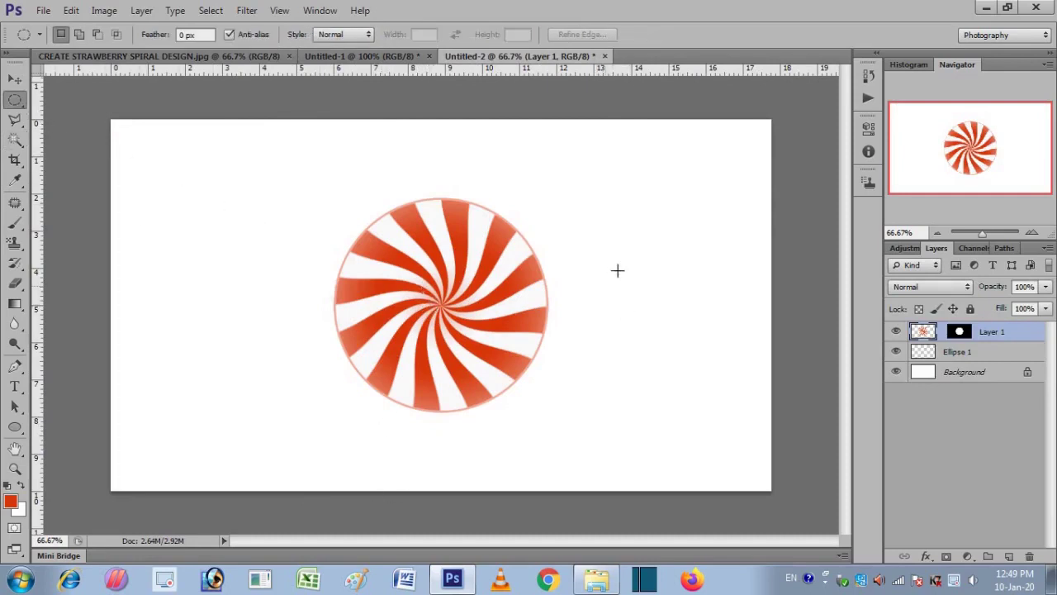
key(alt+comma)
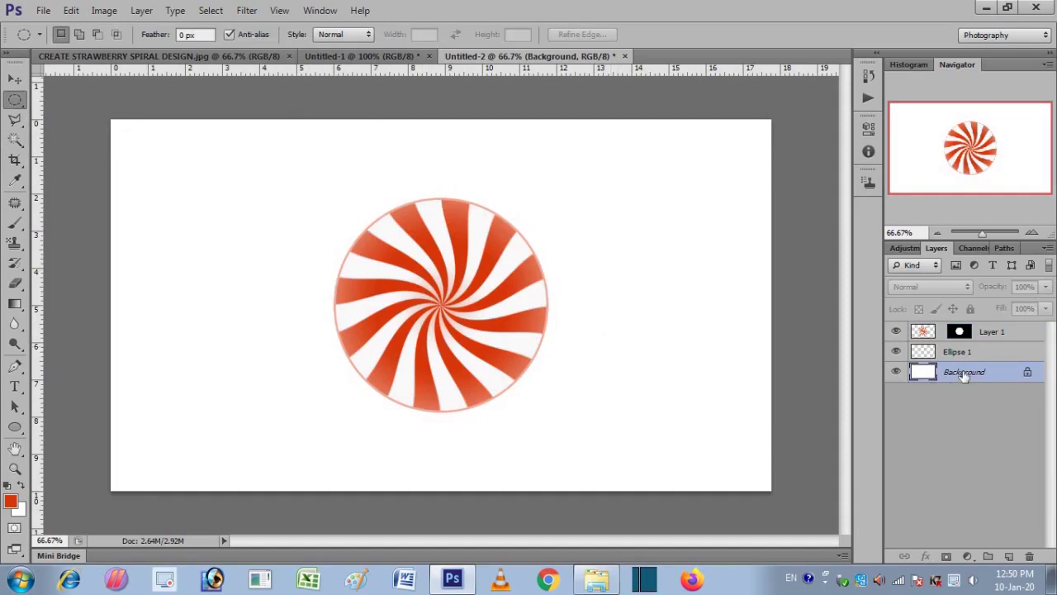
double_click(964, 376)
click(638, 183)
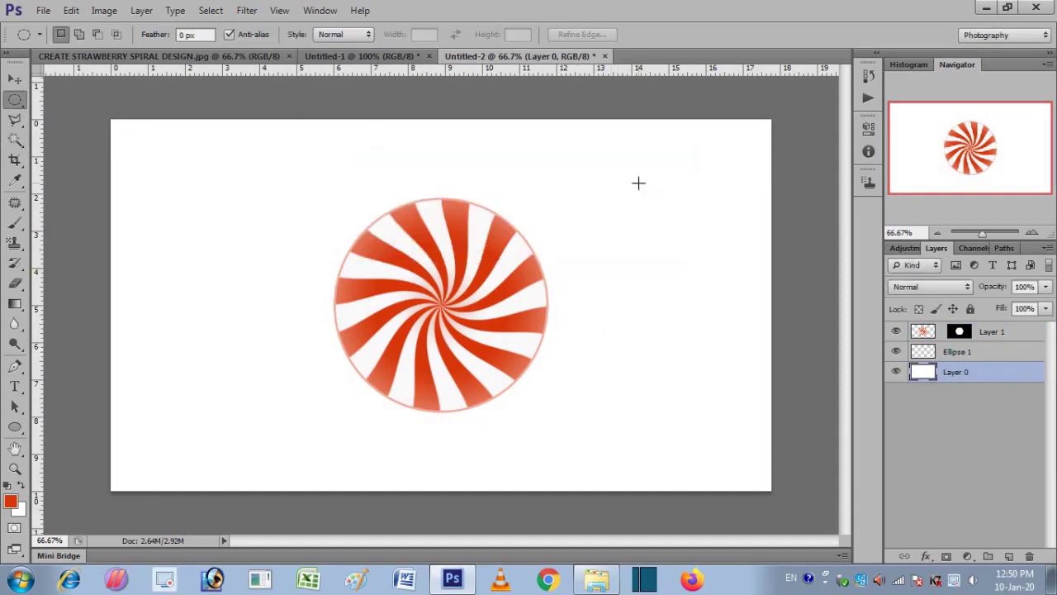
Fill the white Layer 0 background with orange using the Paint Bucket
click(15, 303)
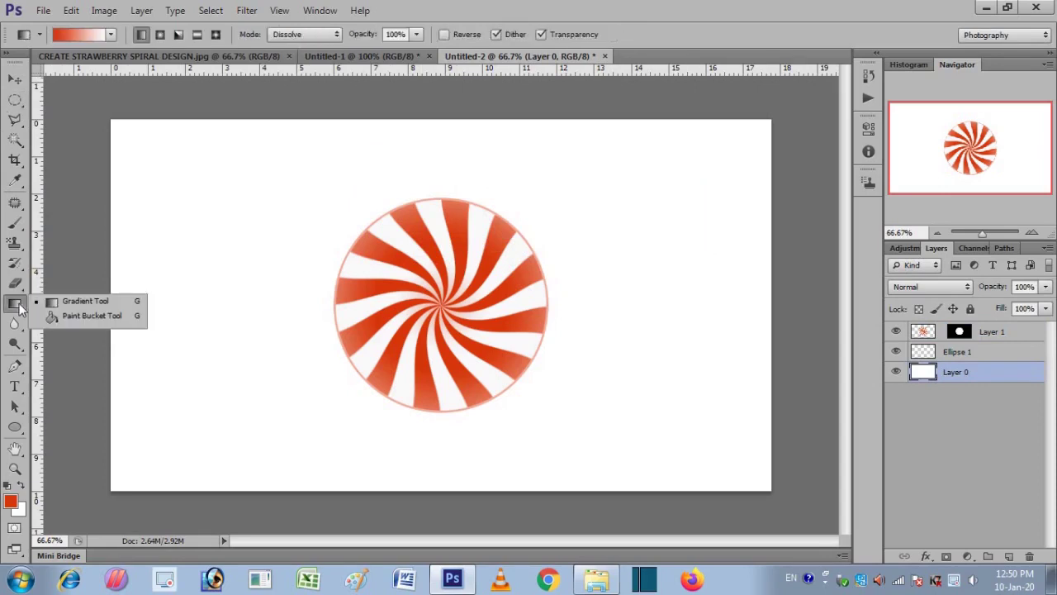
click(79, 319)
key(m)
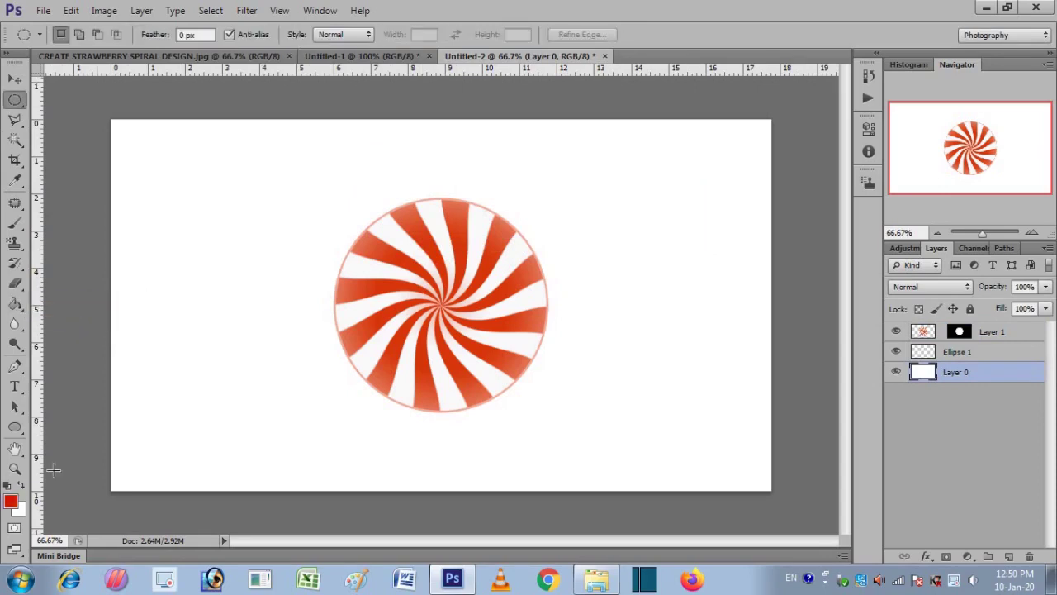
click(10, 502)
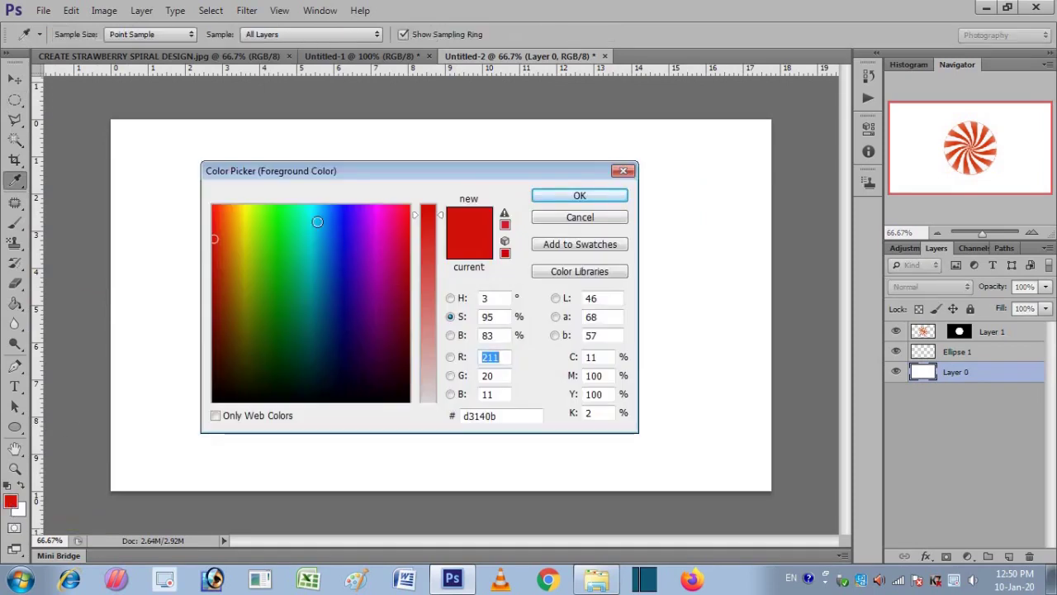
click(223, 231)
click(579, 195)
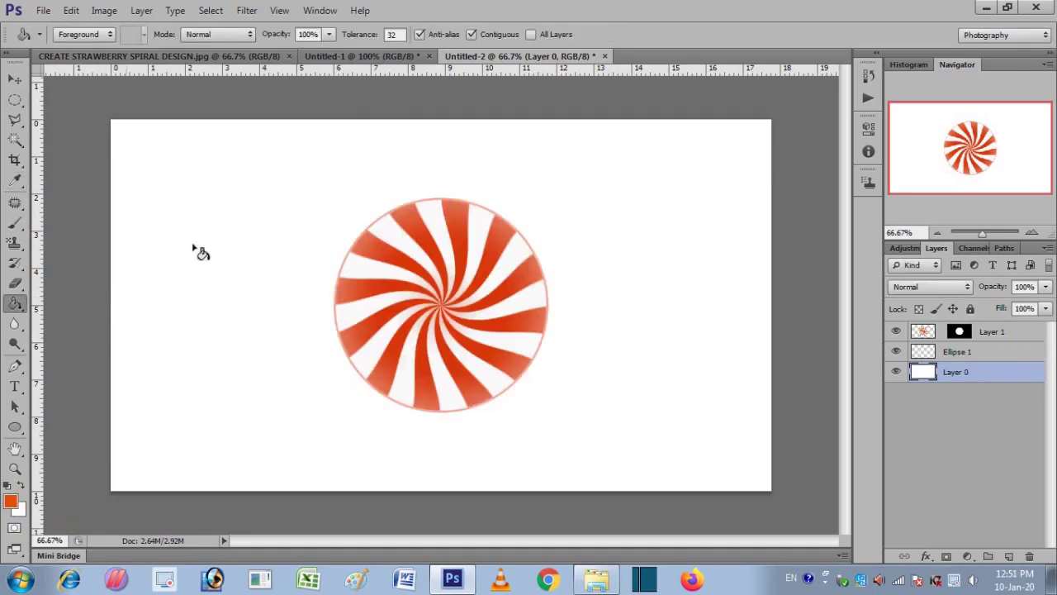
click(214, 231)
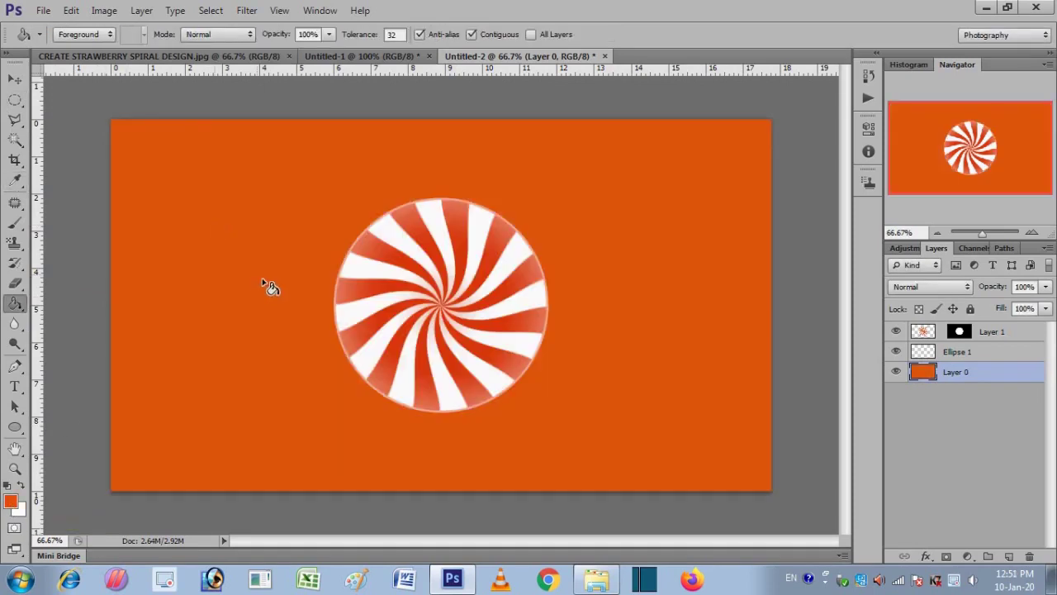
click(15, 100)
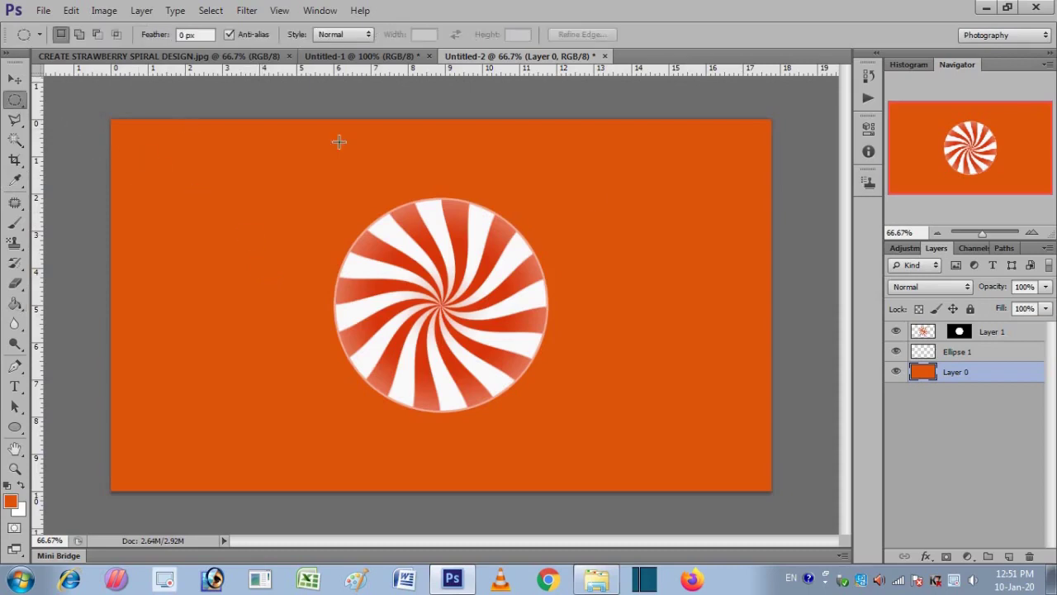
Open Layer 0's blending options and enable the Stroke effect
right_click(936, 374)
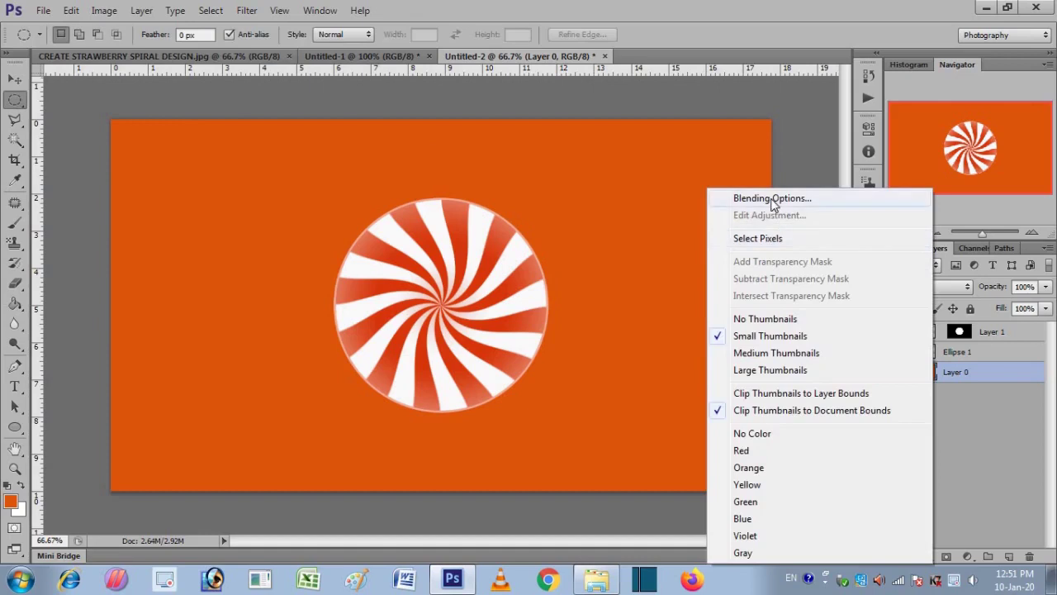
click(772, 199)
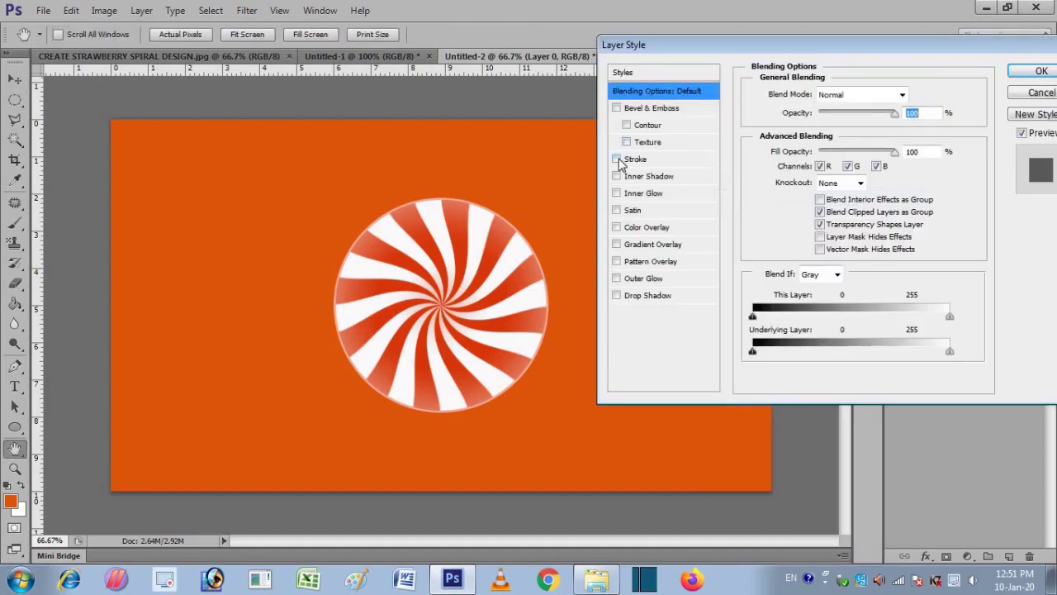
click(618, 160)
click(648, 163)
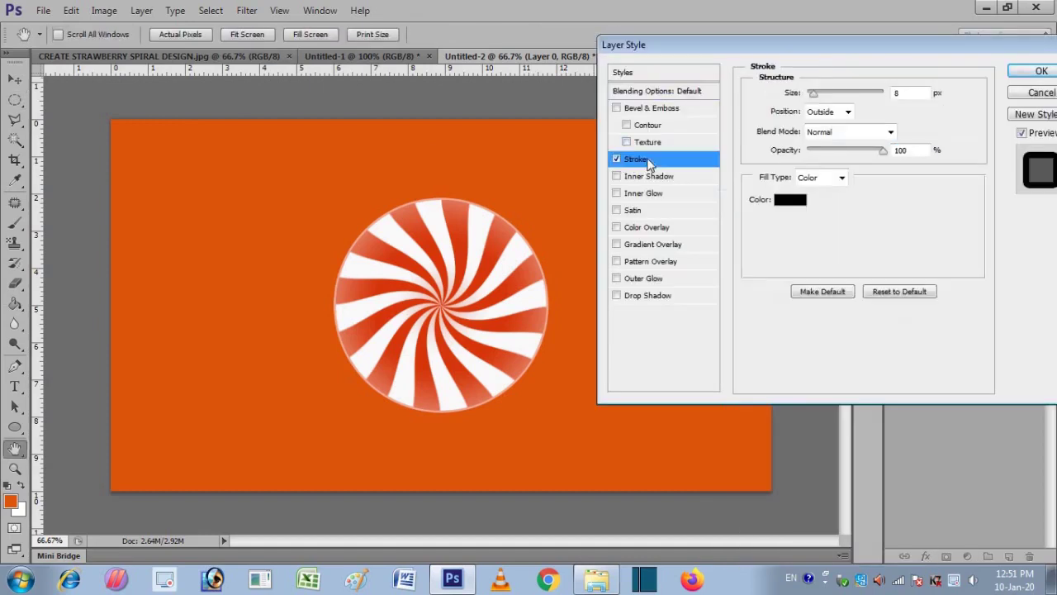
Make the stroke white, positioned Inside, with an adjusted size, and apply it
click(789, 205)
click(403, 208)
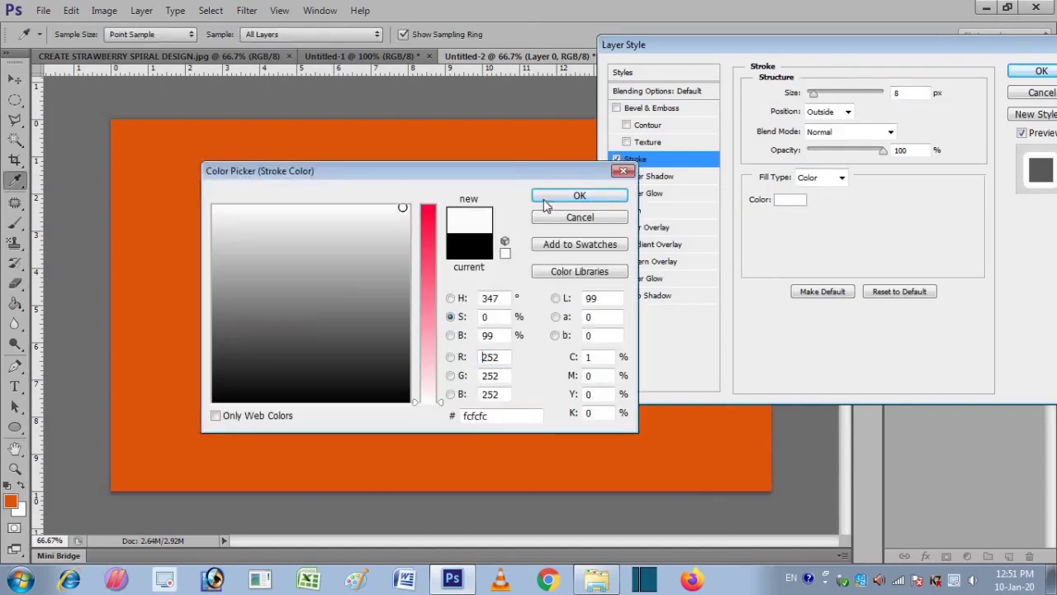
click(575, 198)
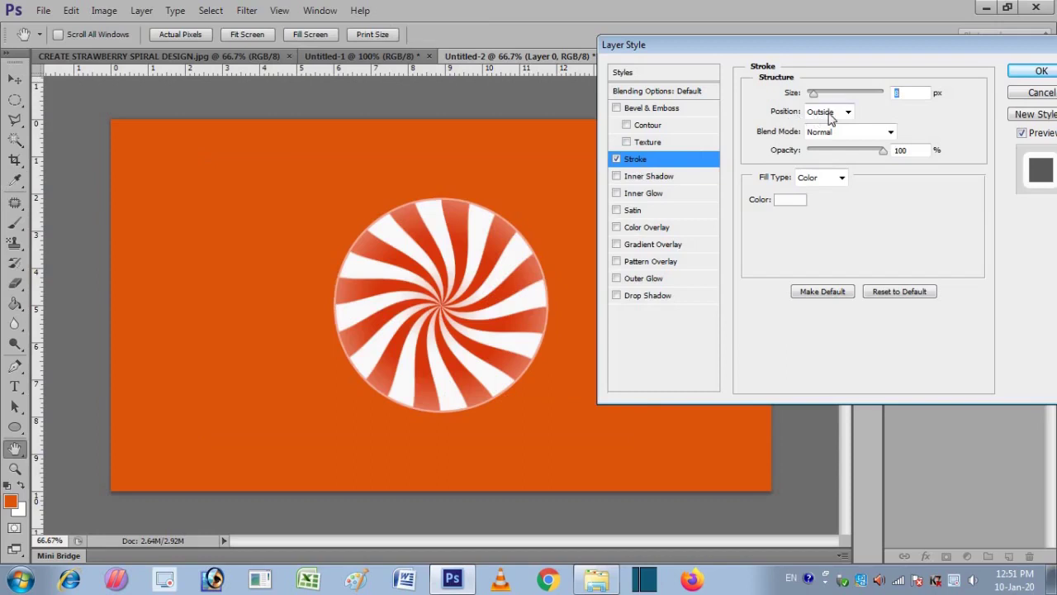
click(826, 113)
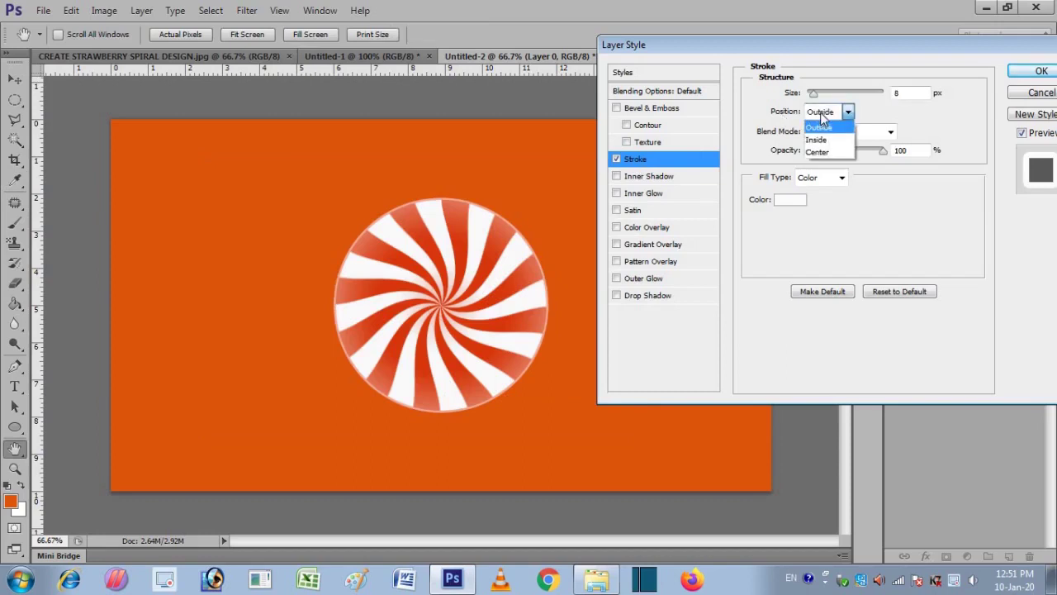
click(819, 141)
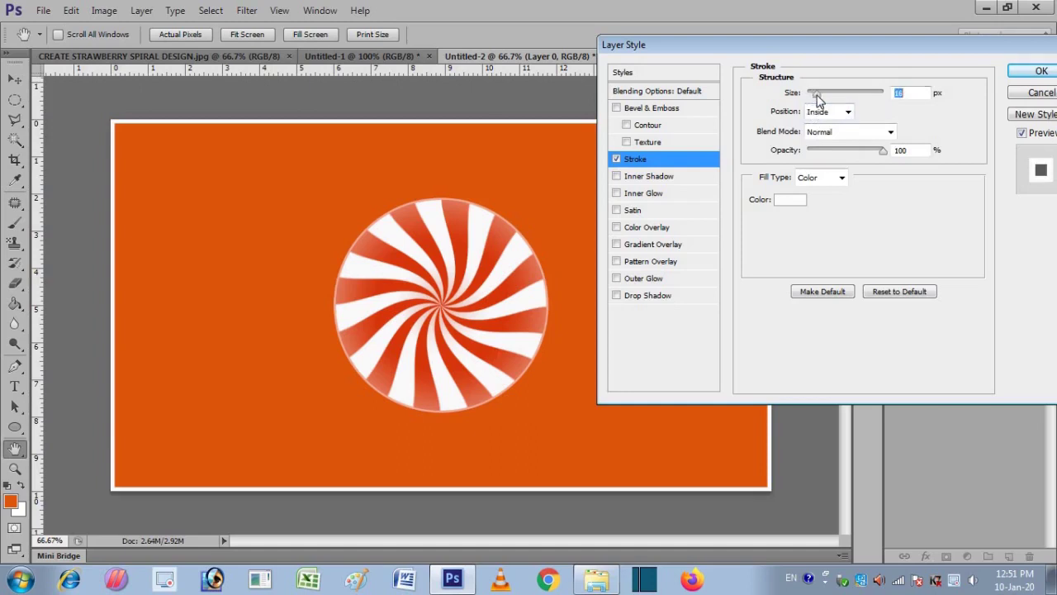
mouse_move(816, 94)
mouse_down()
mouse_move(805, 106)
mouse_move(819, 114)
mouse_up()
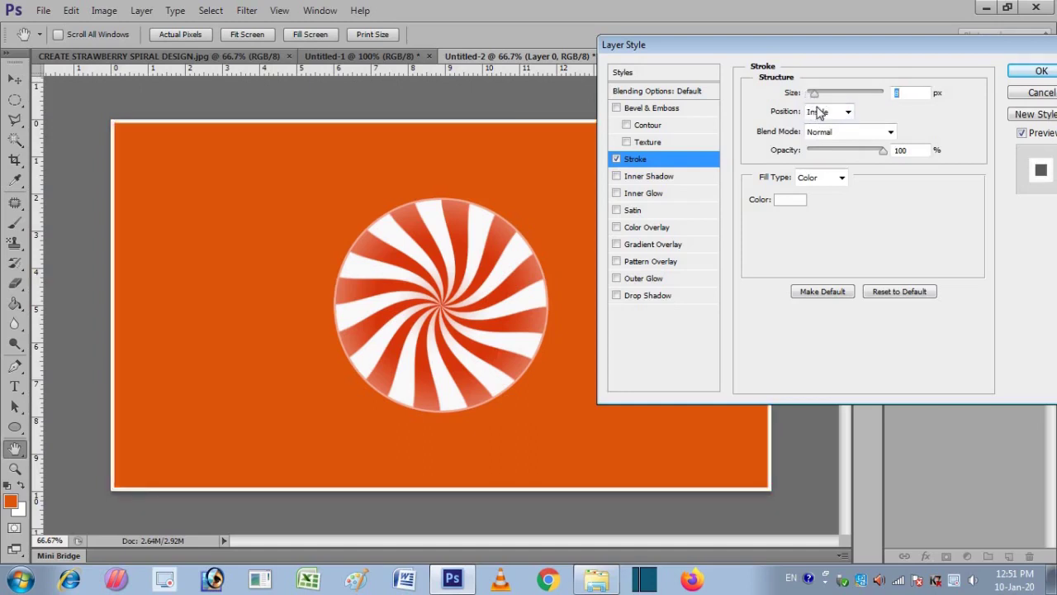
click(1042, 71)
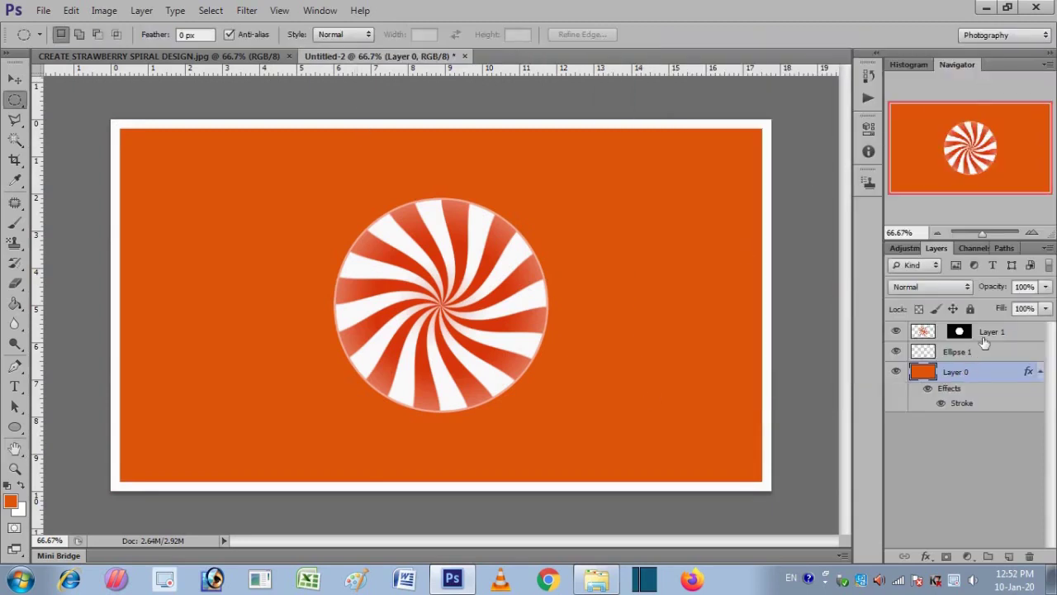
Merge Layer 1, Ellipse 1 and Layer 0 into one layer with Ctrl+E
click(987, 337)
shift+click(979, 368)
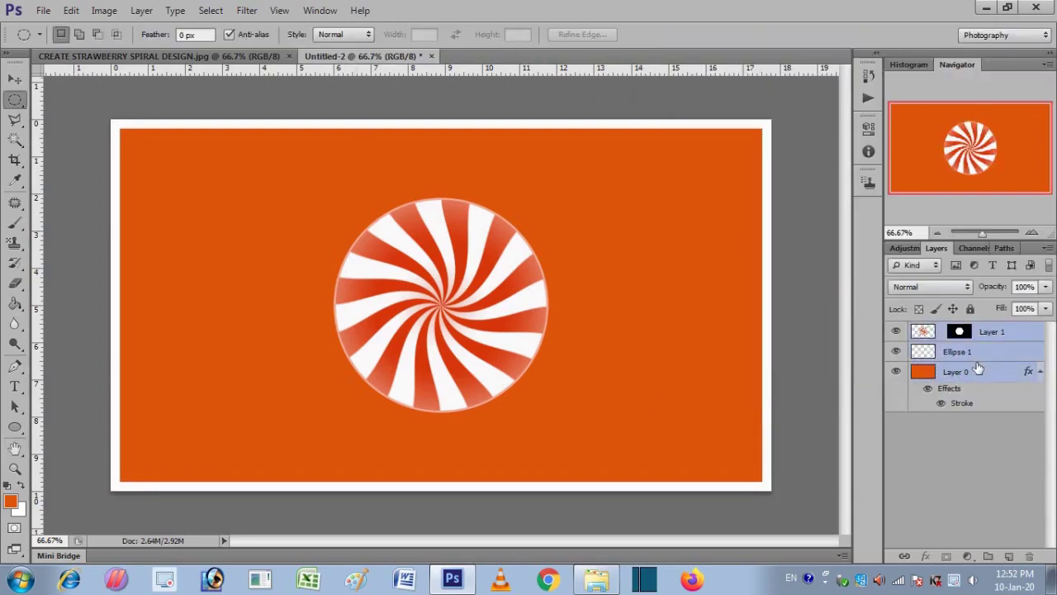
key(ctrl+e)
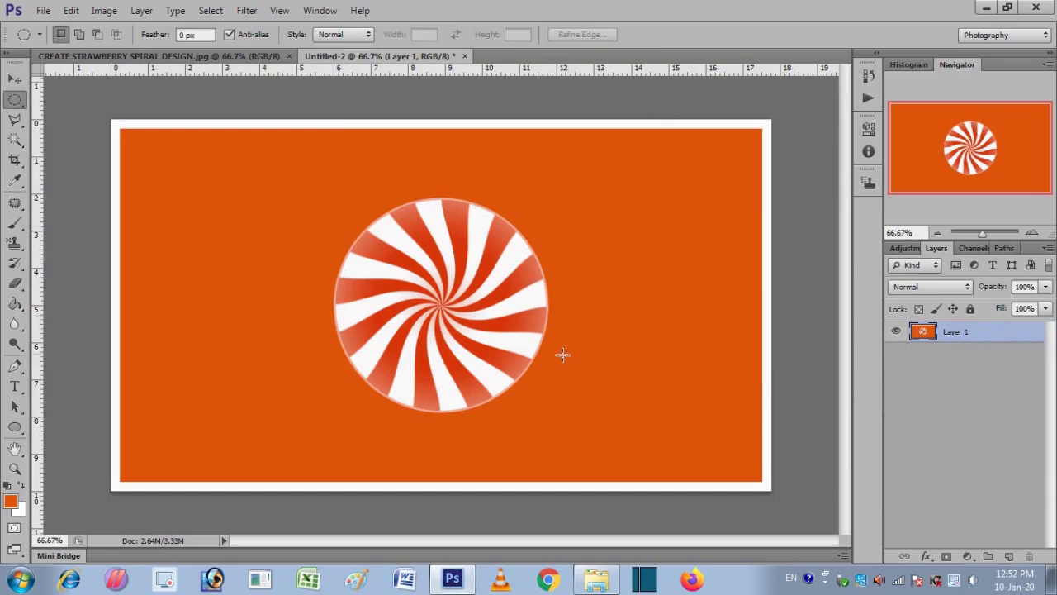